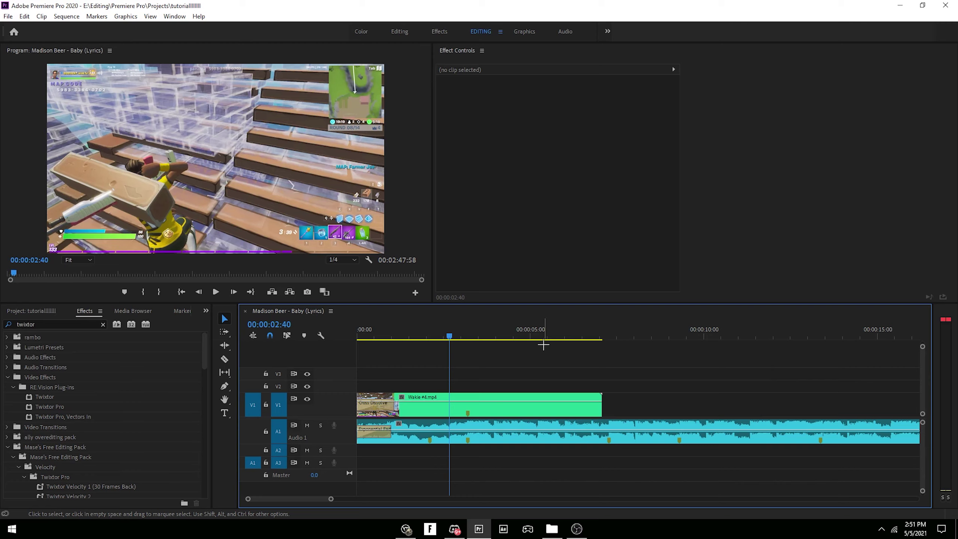
{"action": "key", "text": "super"}
{"action": "key", "text": "super"}
{"action": "left_click_drag", "start_coordinate": [542, 367], "coordinate": [578, 403]}
{"action": "left_click", "coordinate": [586, 376]}
{"action": "left_click_drag", "start_coordinate": [626, 396], "coordinate": [595, 397]}
{"action": "left_click", "coordinate": [621, 385]}
{"action": "left_click", "coordinate": [503, 394]}
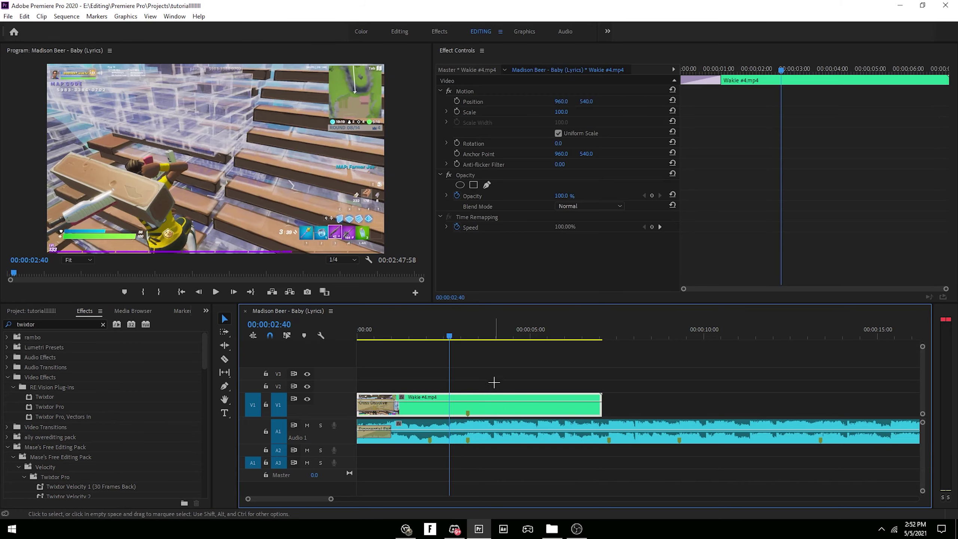
{"action": "left_click", "coordinate": [496, 384]}
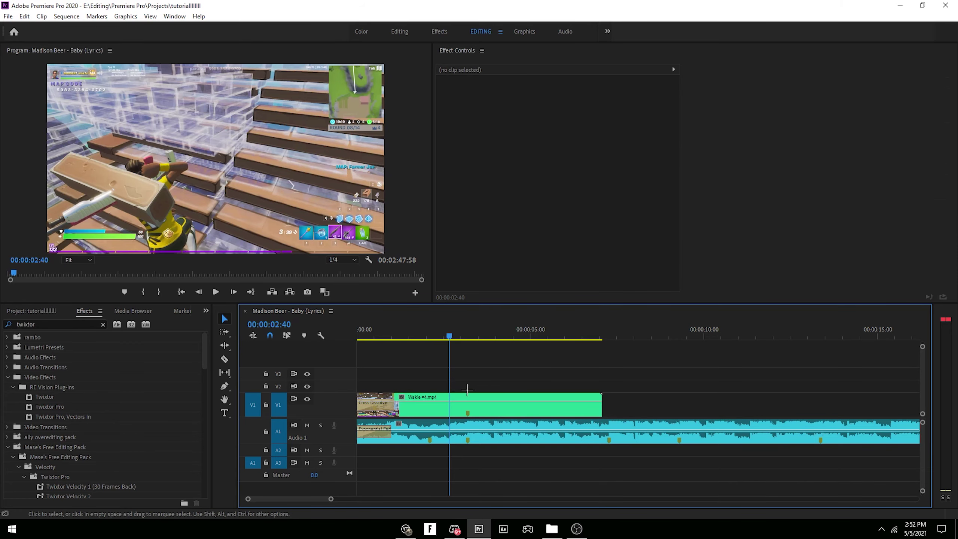
- Save the project and apply the Twixtor Pro effect to the Wakie #4.mp4 clip
{"action": "left_click", "coordinate": [429, 335]}
{"action": "key", "text": "ctrl+s"}
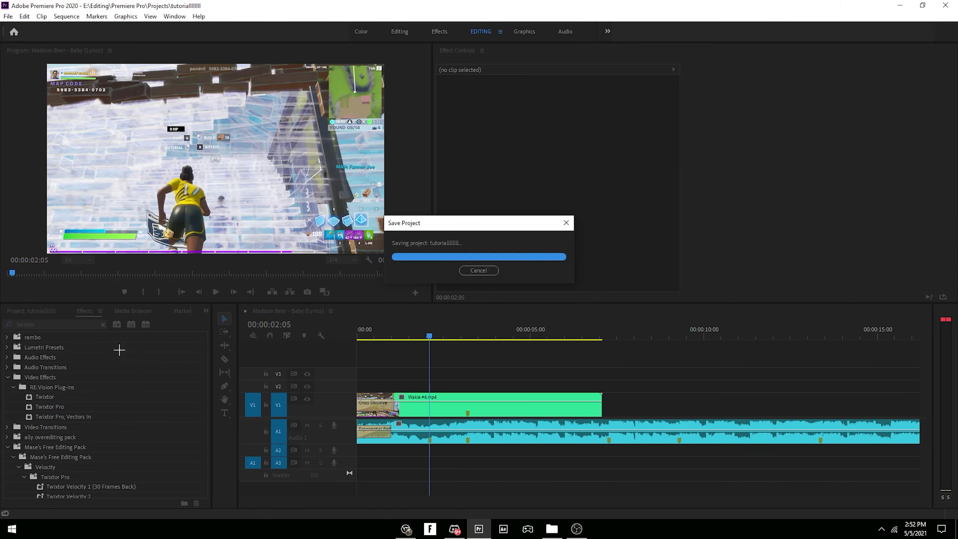
{"action": "left_click_drag", "start_coordinate": [50, 407], "coordinate": [412, 406]}
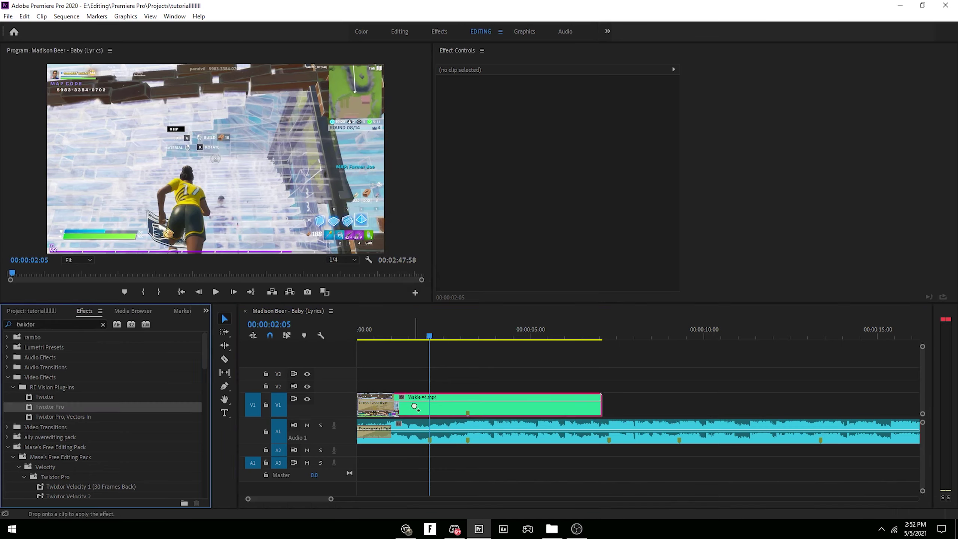
- Keyframe Twixtor Pro's Speed % at 100 on 00:00:02:39 and at 35 on 00:00:02:40, keeping Time Remap Mode on Speed
{"action": "scroll", "coordinate": [487, 231], "scroll_direction": "down", "scroll_amount": 10}
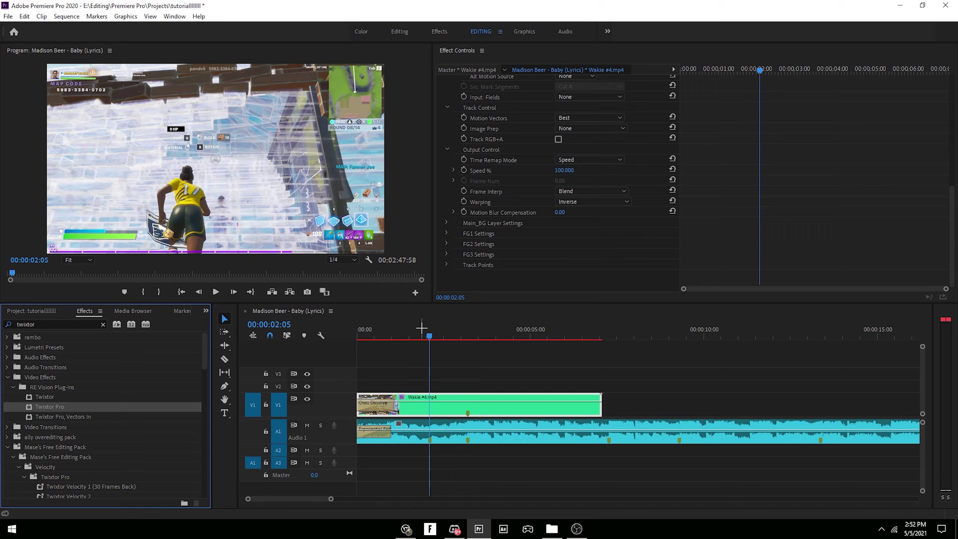
{"action": "left_click", "coordinate": [422, 319]}
{"action": "key", "text": "space"}
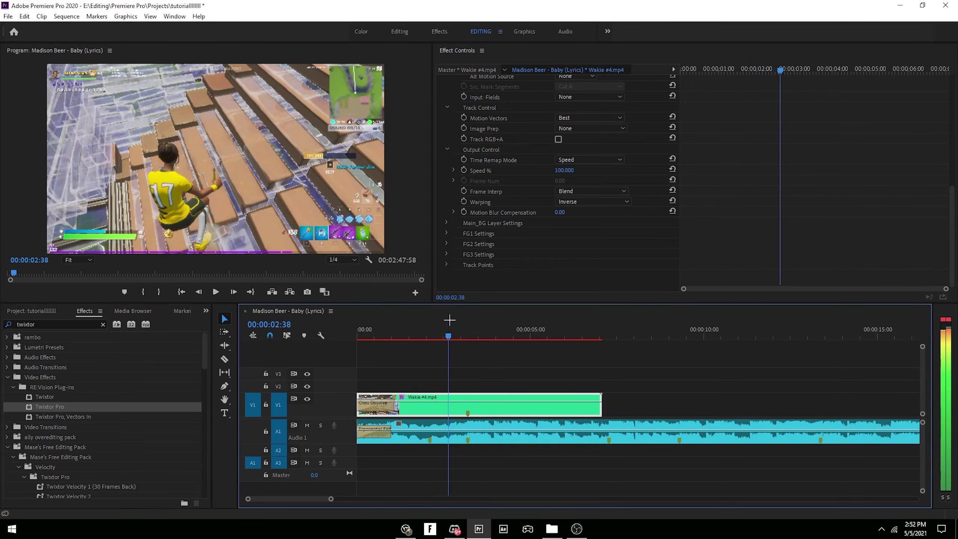
{"action": "key", "text": "space"}
{"action": "scroll", "coordinate": [490, 227], "scroll_direction": "up", "scroll_amount": 3}
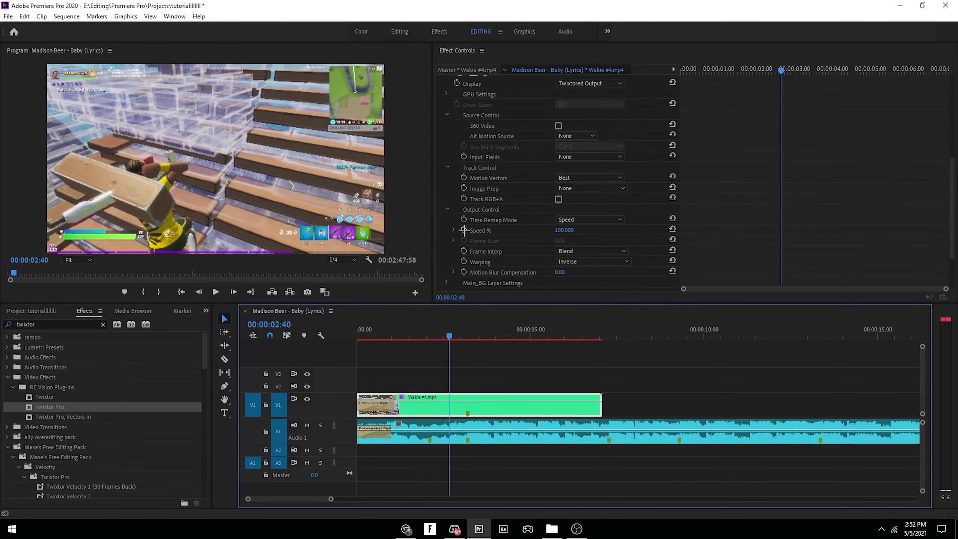
{"action": "left_click", "coordinate": [463, 229]}
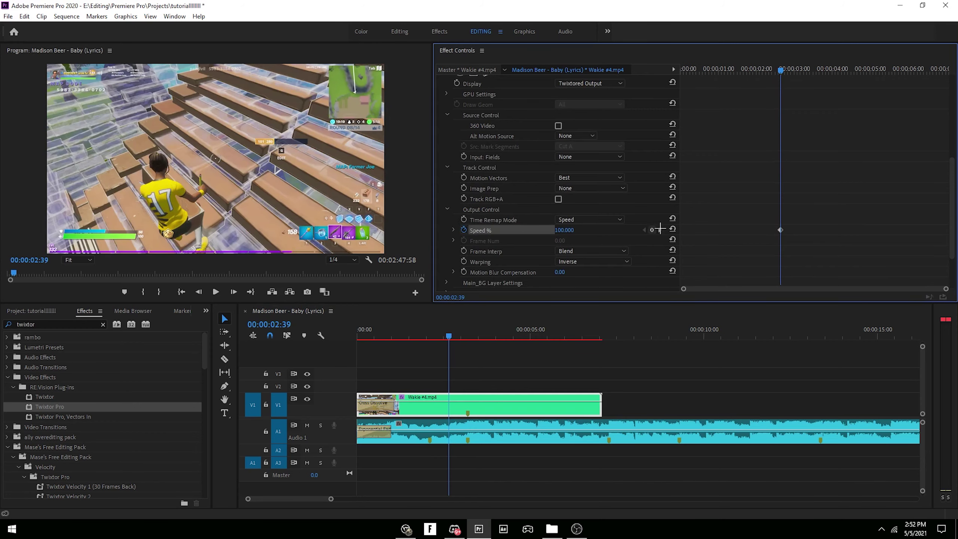
{"action": "key", "text": "Right"}
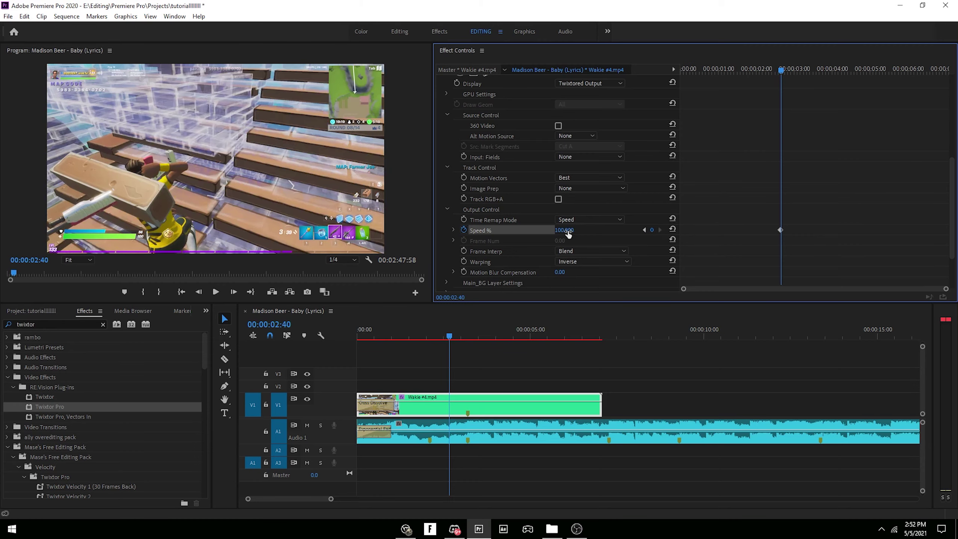
{"action": "left_click", "coordinate": [597, 223]}
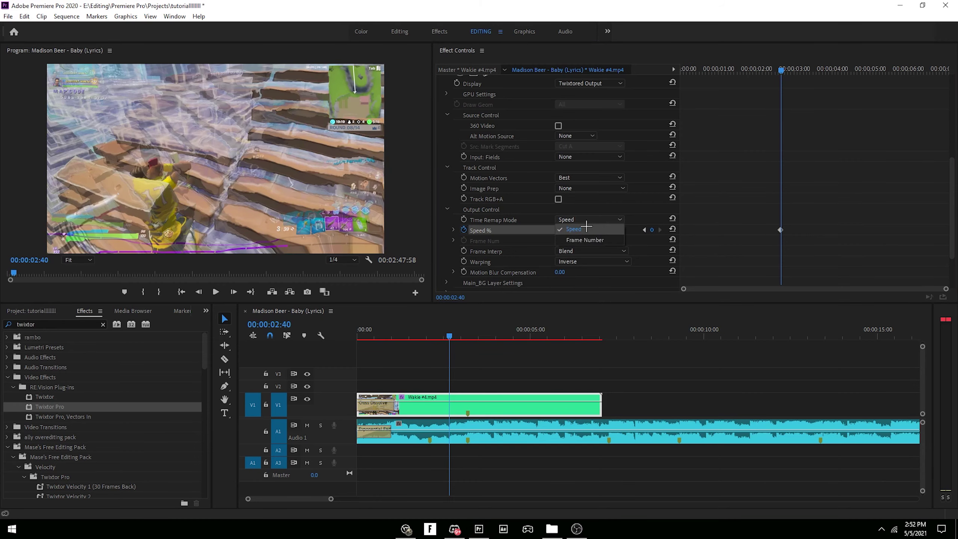
{"action": "left_click", "coordinate": [584, 227]}
- Play the slowed clip up to the shotgun shot and add a Twixtor Speed % keyframe of 300 at 00:00:04:08
{"action": "left_click", "coordinate": [415, 326]}
{"action": "left_click", "coordinate": [459, 347]}
{"action": "key", "text": "space"}
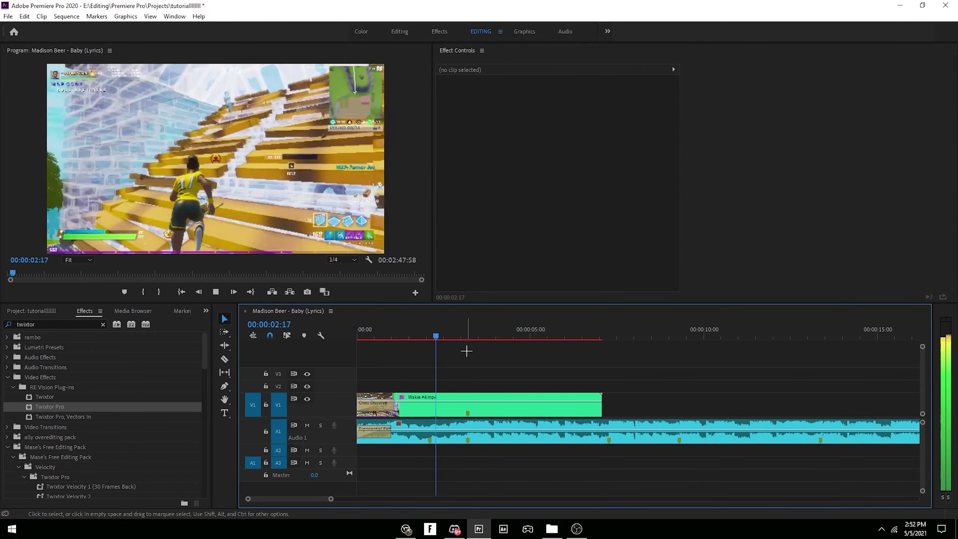
{"action": "key", "text": "space"}
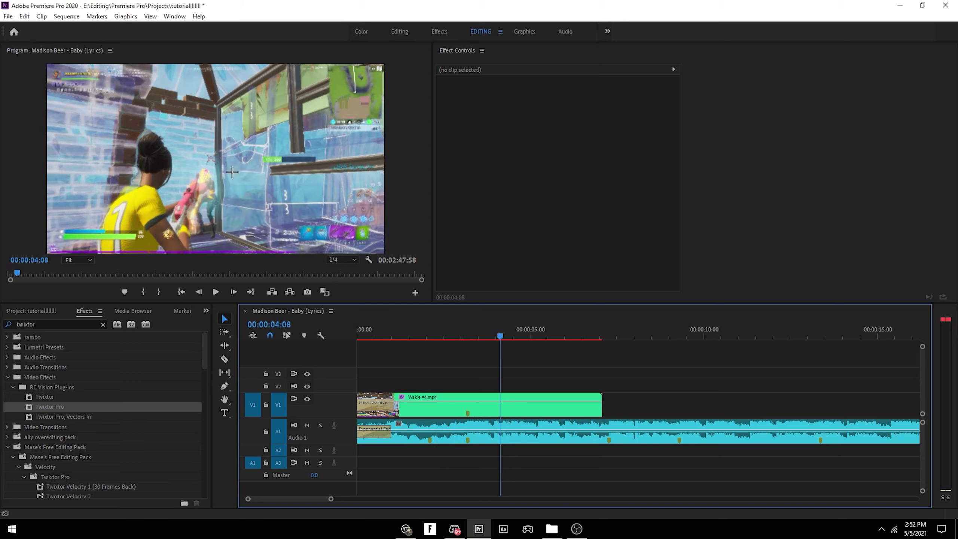
{"action": "left_click", "coordinate": [481, 396]}
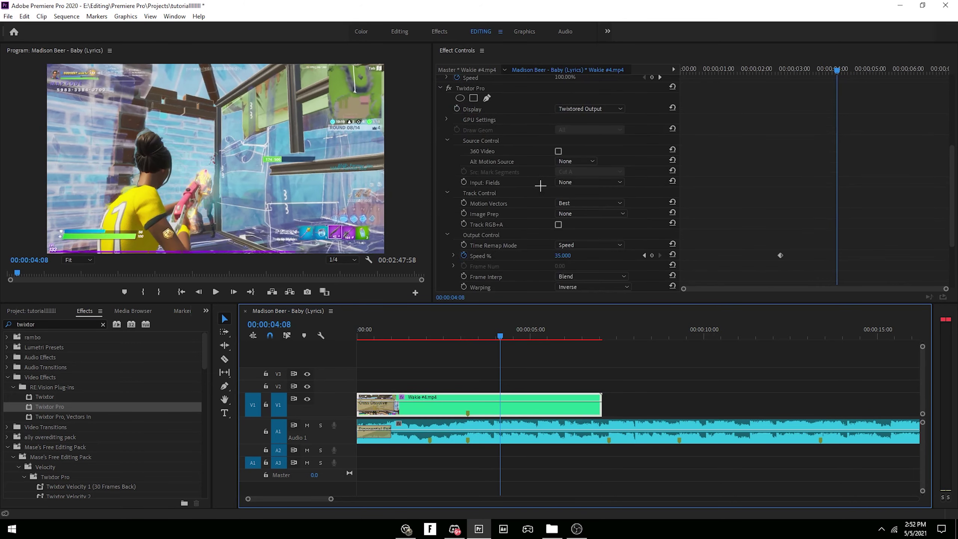
{"action": "scroll", "coordinate": [540, 185], "scroll_direction": "down", "scroll_amount": 4}
{"action": "left_click", "coordinate": [652, 175]}
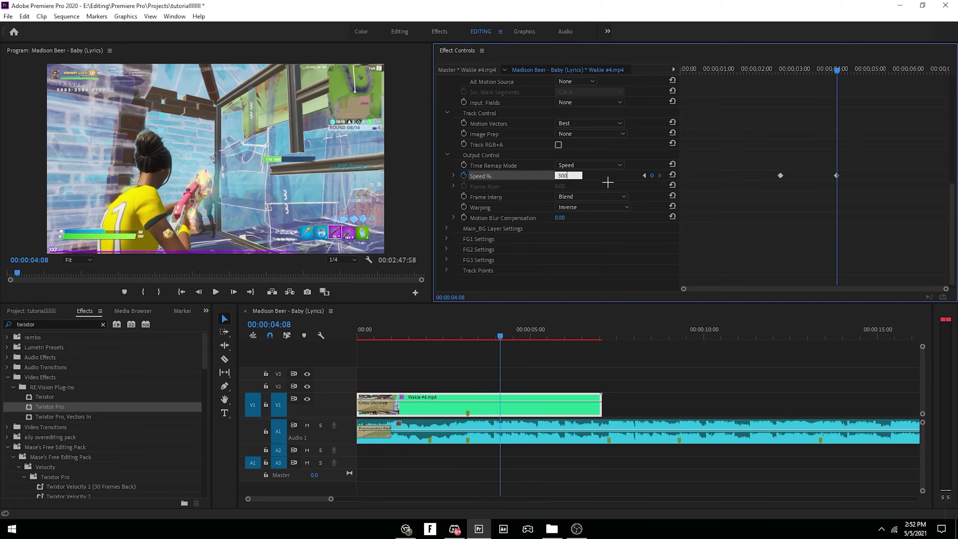
{"action": "key", "text": "Return"}
- Add Twixtor Speed % keyframes of 500 at 00:00:04:03 and 35 at 00:00:04:02
{"action": "key", "text": "shift+Left"}
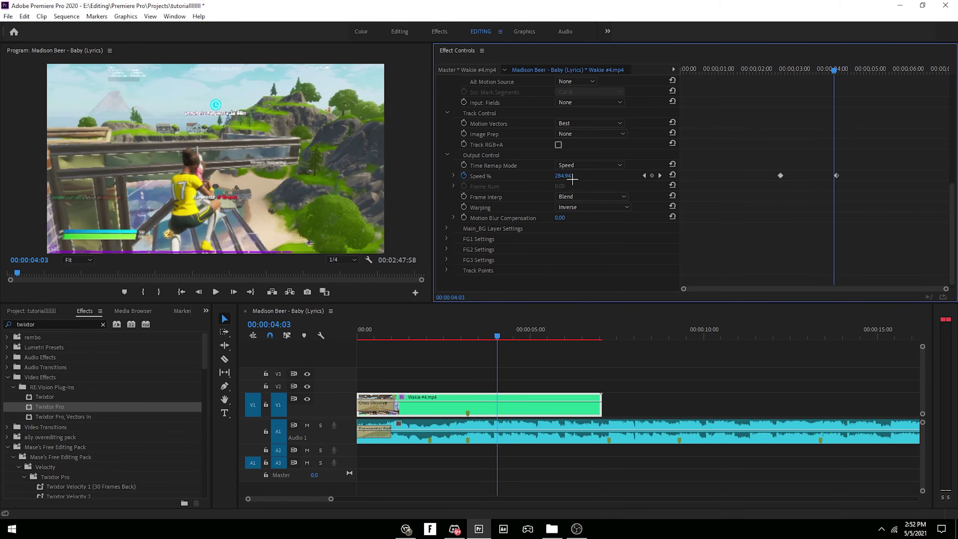
{"action": "left_click", "coordinate": [581, 170]}
{"action": "type", "text": "500"}
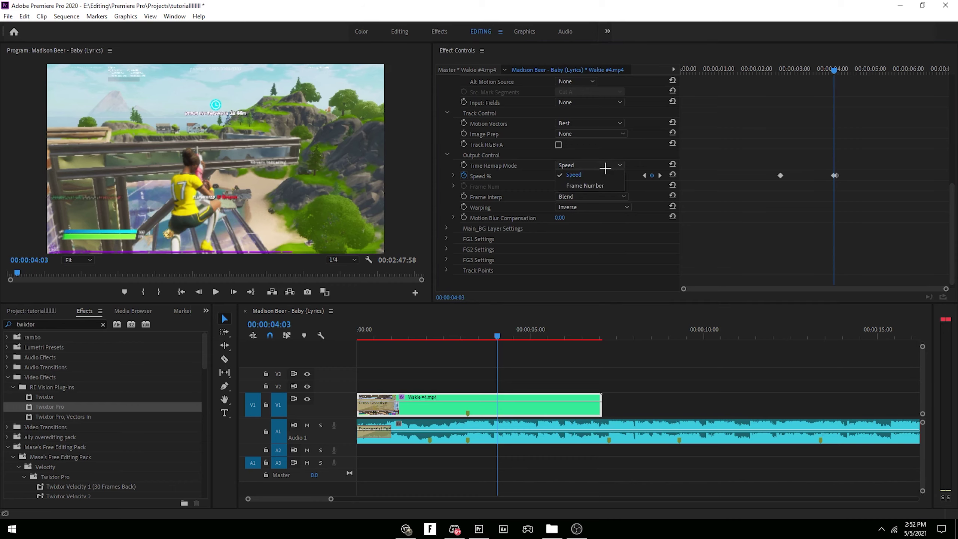
{"action": "key", "text": "Return"}
{"action": "key", "text": "Left"}
{"action": "left_click", "coordinate": [568, 174]}
{"action": "type", "text": "3"}
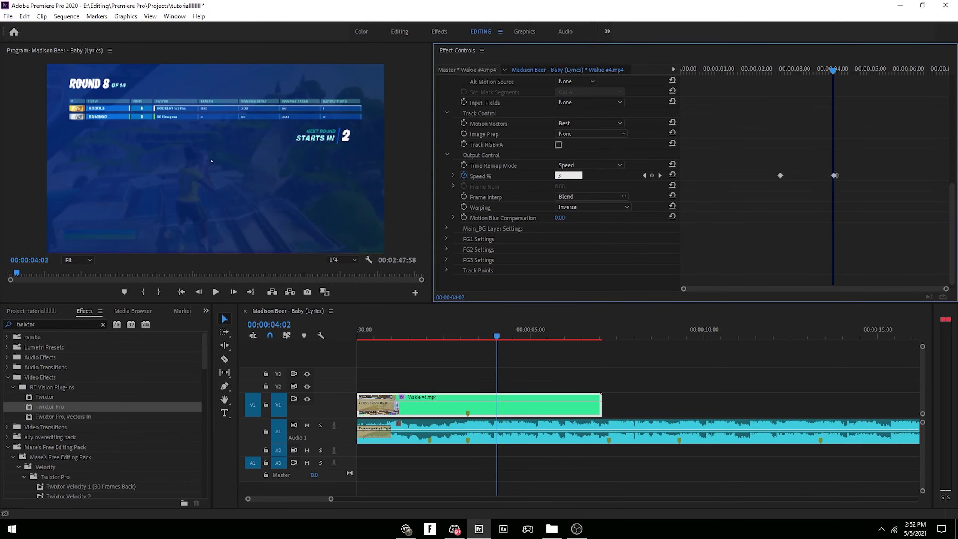
{"action": "type", "text": "5"}
{"action": "key", "text": "Return"}
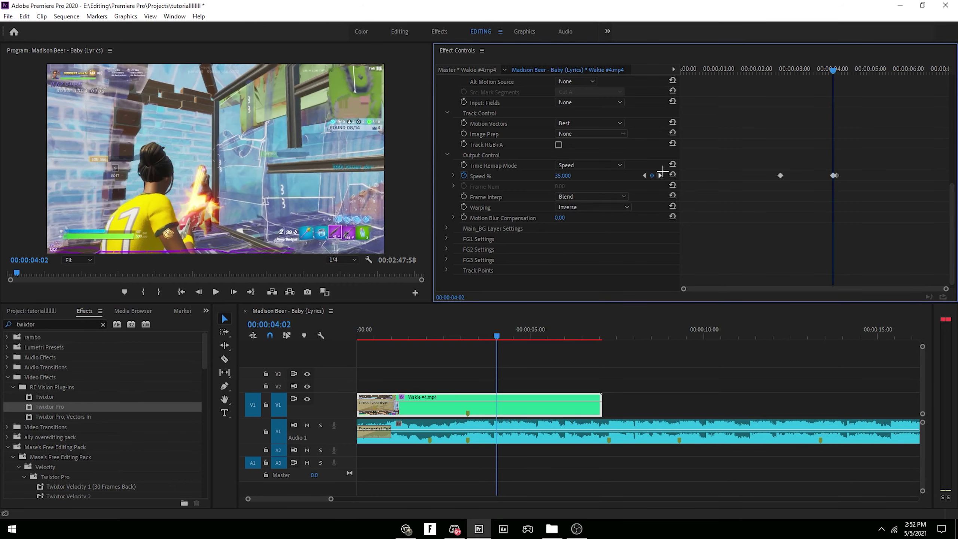
- Add a Twixtor Speed % keyframe of 40 at 00:00:04:13, five frames after the 300 keyframe
{"action": "left_click", "coordinate": [661, 174]}
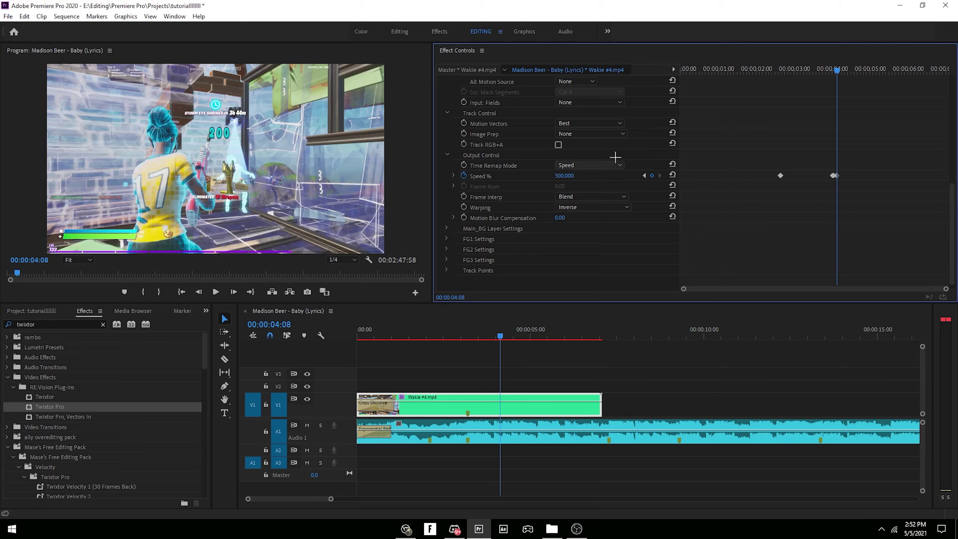
{"action": "key", "text": "shift+Right"}
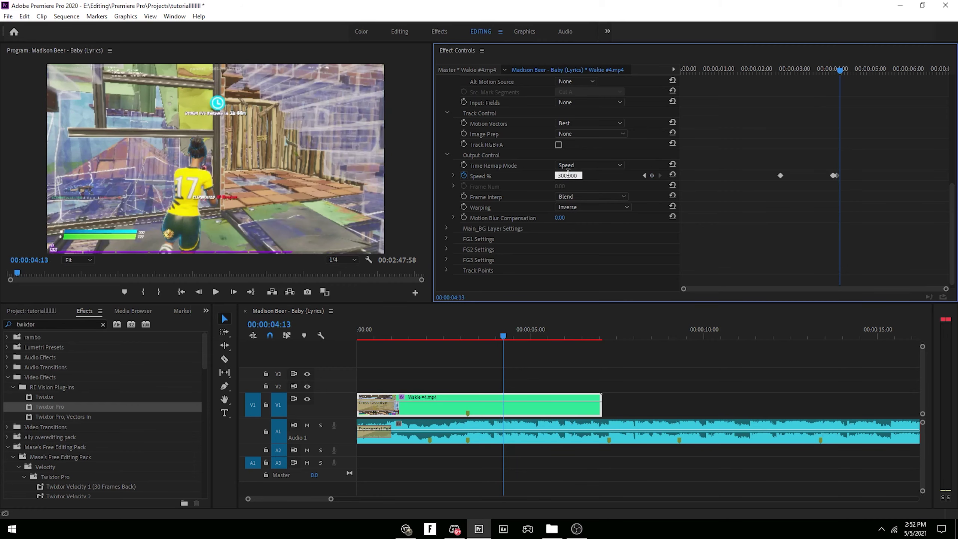
{"action": "type", "text": "40"}
{"action": "key", "text": "Return"}
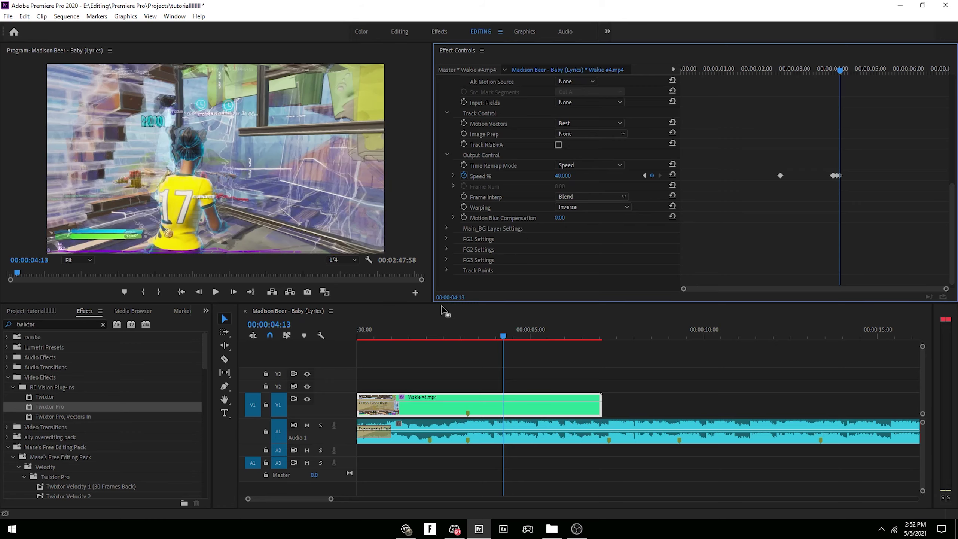
- Mark the clip at 00:00:02:40 and shift its footage earlier so this marker meets the first audio marker
{"action": "left_click", "coordinate": [449, 324]}
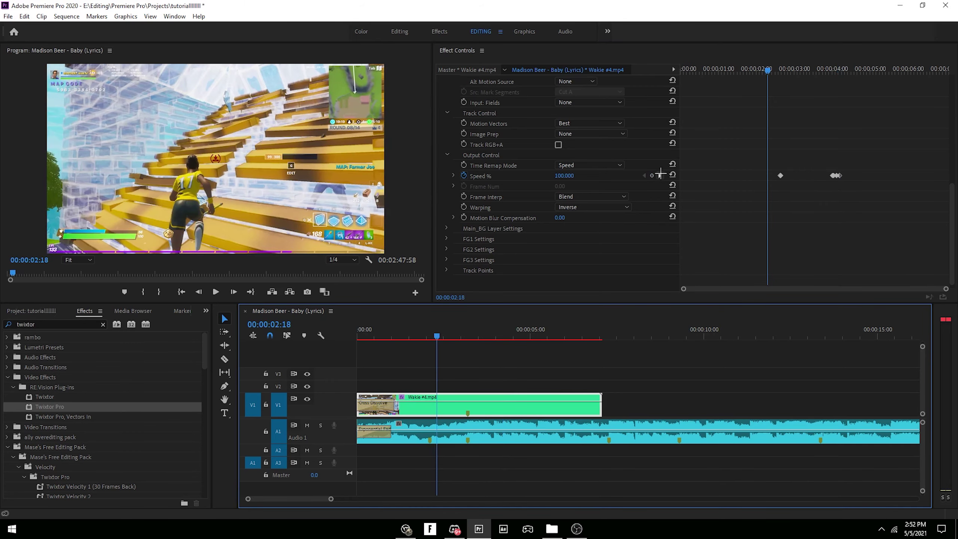
{"action": "left_click", "coordinate": [451, 409]}
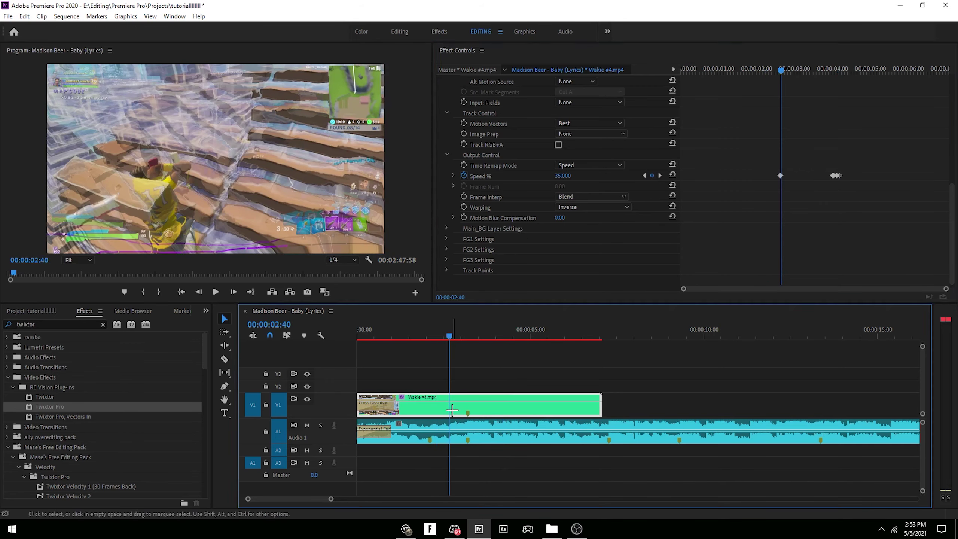
{"action": "left_click_drag", "start_coordinate": [419, 410], "coordinate": [384, 409]}
- Move the last four Speed % keyframes together so they straddle the audio marker at 00:00:03:10, and save the project
{"action": "left_click", "coordinate": [467, 332]}
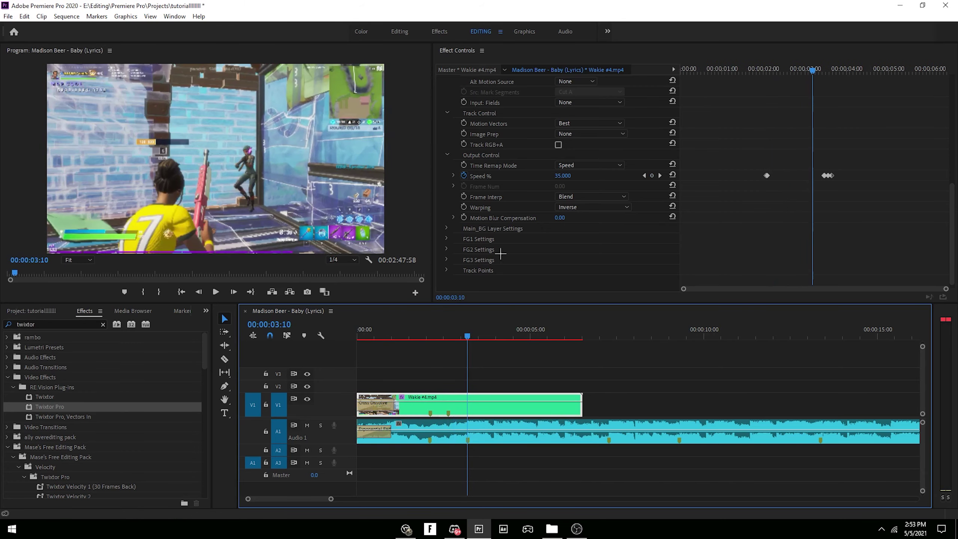
{"action": "left_click", "coordinate": [681, 256]}
{"action": "left_click_drag", "start_coordinate": [684, 289], "coordinate": [769, 271]}
{"action": "left_click_drag", "start_coordinate": [868, 173], "coordinate": [817, 174]}
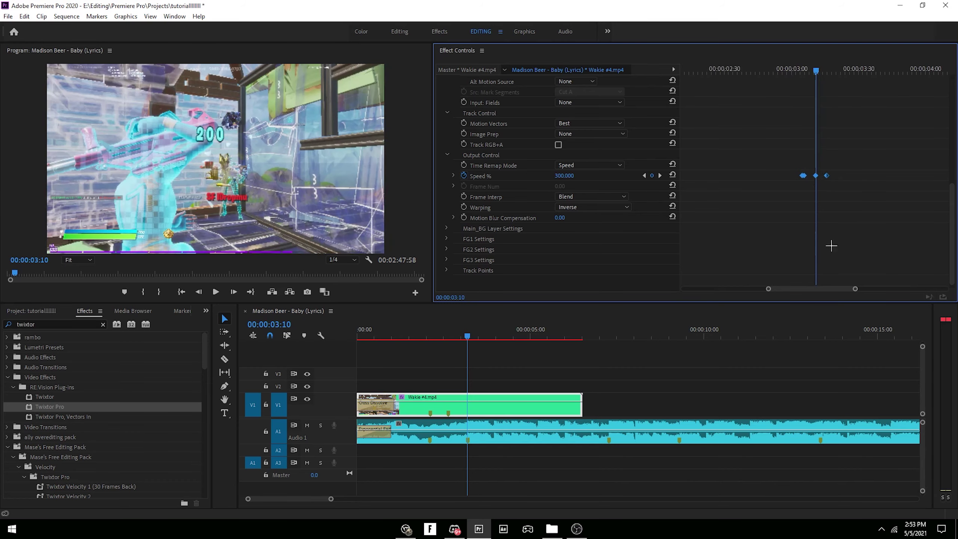
{"action": "left_click_drag", "start_coordinate": [855, 289], "coordinate": [835, 291]}
{"action": "key", "text": "equal"}
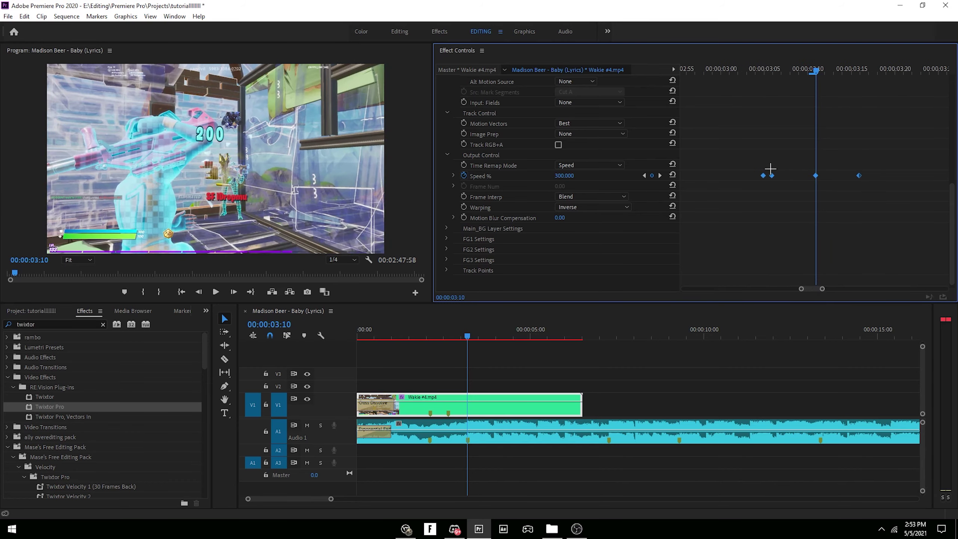
{"action": "left_click_drag", "start_coordinate": [770, 169], "coordinate": [794, 167]}
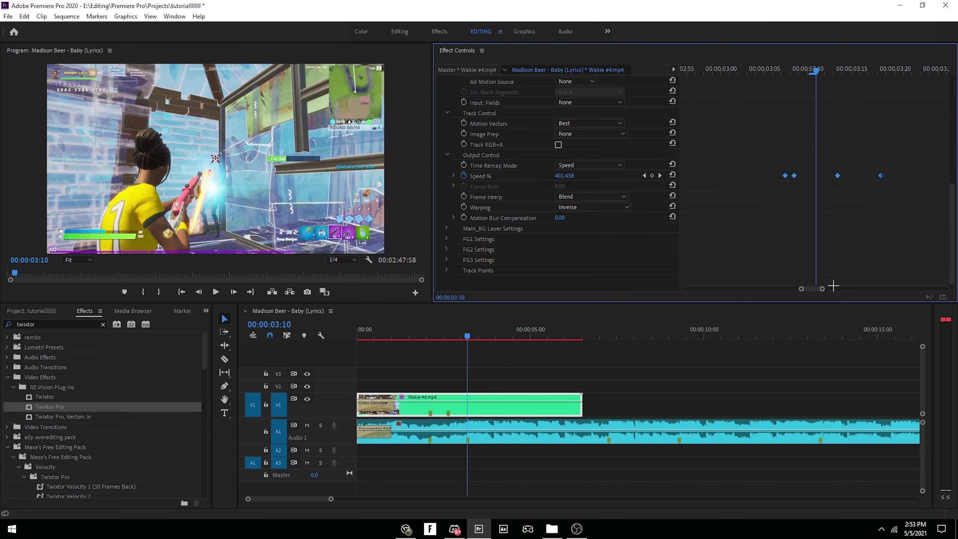
{"action": "left_click_drag", "start_coordinate": [824, 289], "coordinate": [909, 289]}
{"action": "left_click", "coordinate": [845, 245]}
{"action": "key", "text": "ctrl+s"}
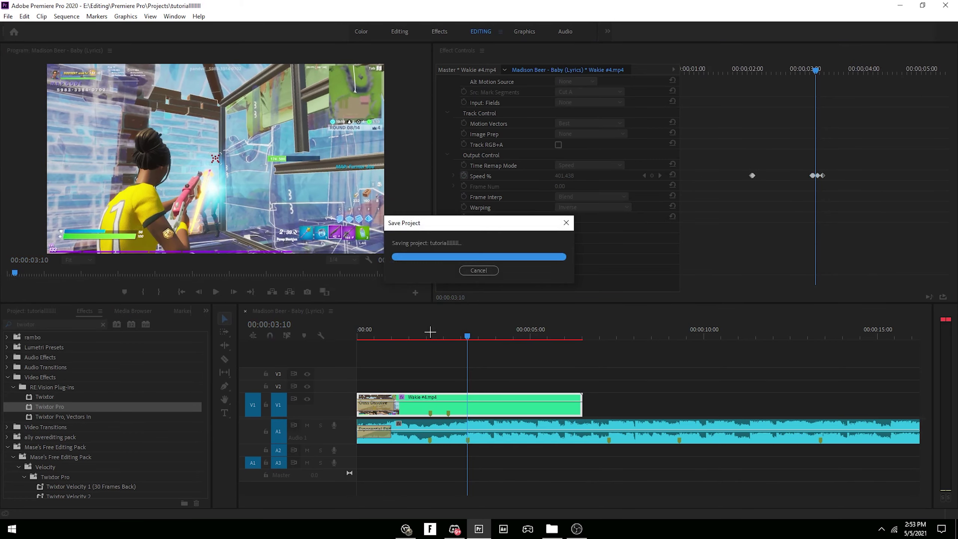
- Play the sequence from the start to check the velocity timing against the music
{"action": "left_click_drag", "start_coordinate": [429, 331], "coordinate": [357, 328]}
{"action": "left_click", "coordinate": [531, 368]}
{"action": "key", "text": "space"}
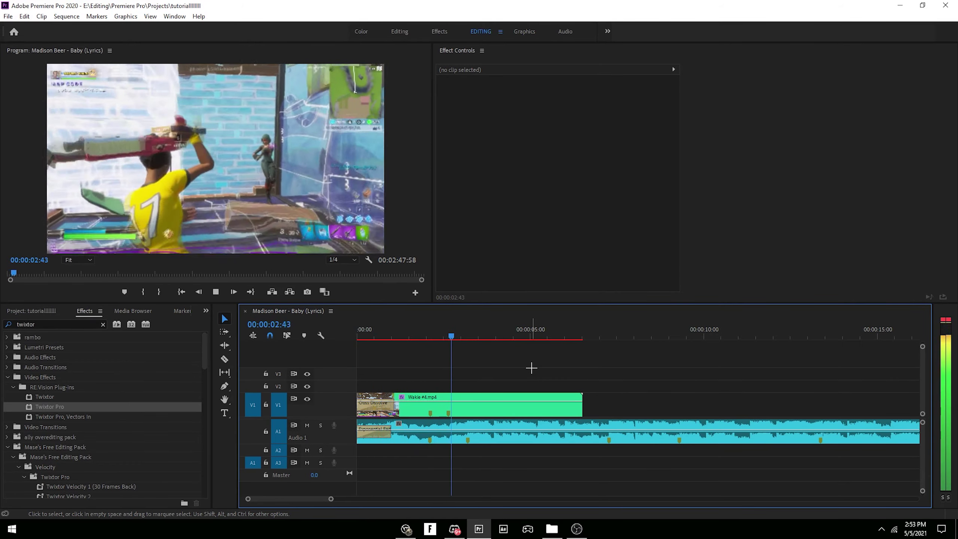
{"action": "key", "text": "space"}
- Place the playhead at 00:00:02:06 on the clip's first marker, where the slow speed begins, and save the project
{"action": "left_click", "coordinate": [428, 329]}
{"action": "left_click", "coordinate": [506, 403]}
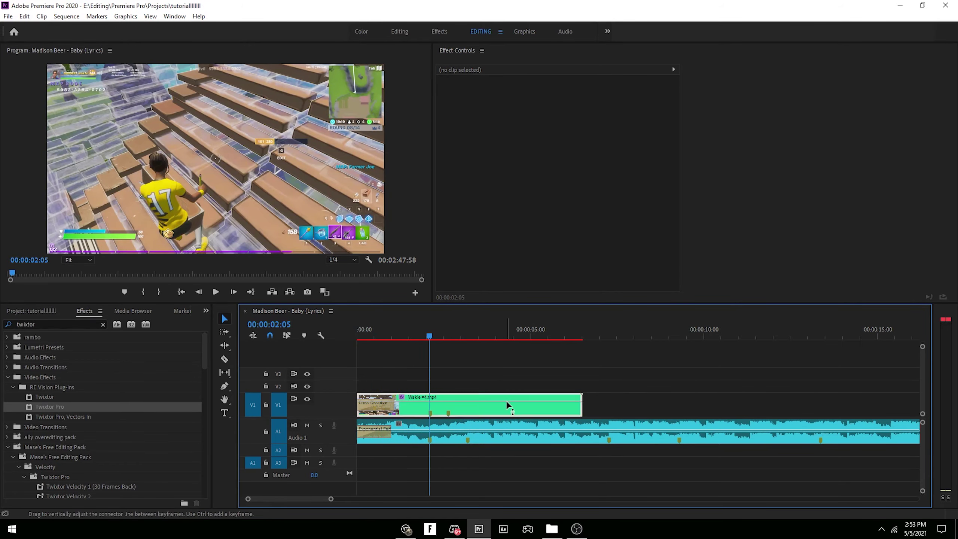
{"action": "scroll", "coordinate": [521, 234], "scroll_direction": "down", "scroll_amount": 5}
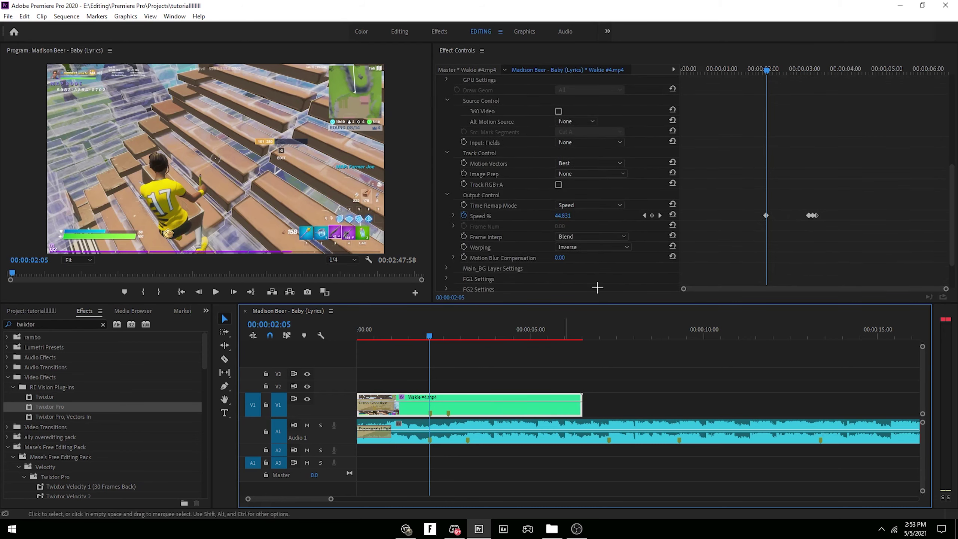
{"action": "left_click", "coordinate": [659, 215]}
{"action": "left_click_drag", "start_coordinate": [332, 501], "coordinate": [263, 499]}
{"action": "key", "text": "Left"}
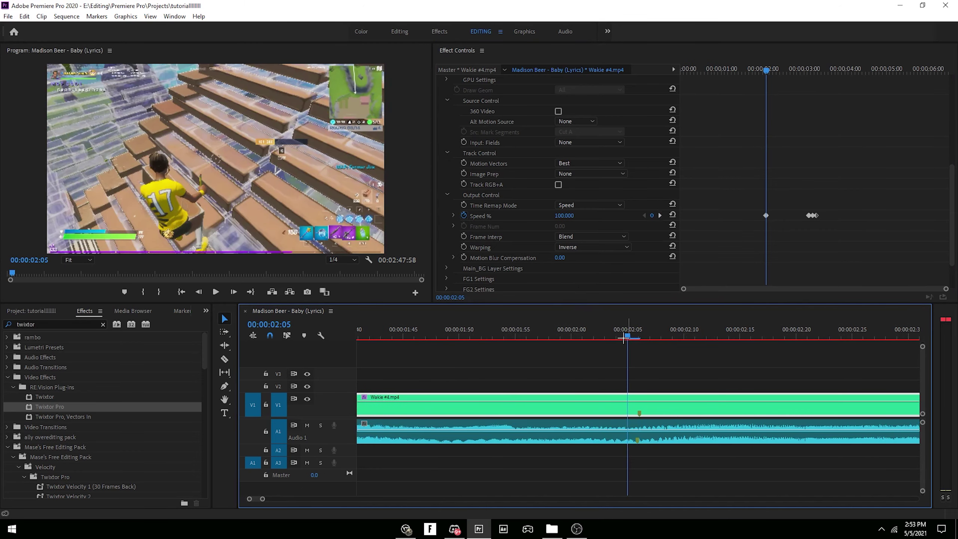
{"action": "left_click", "coordinate": [637, 325]}
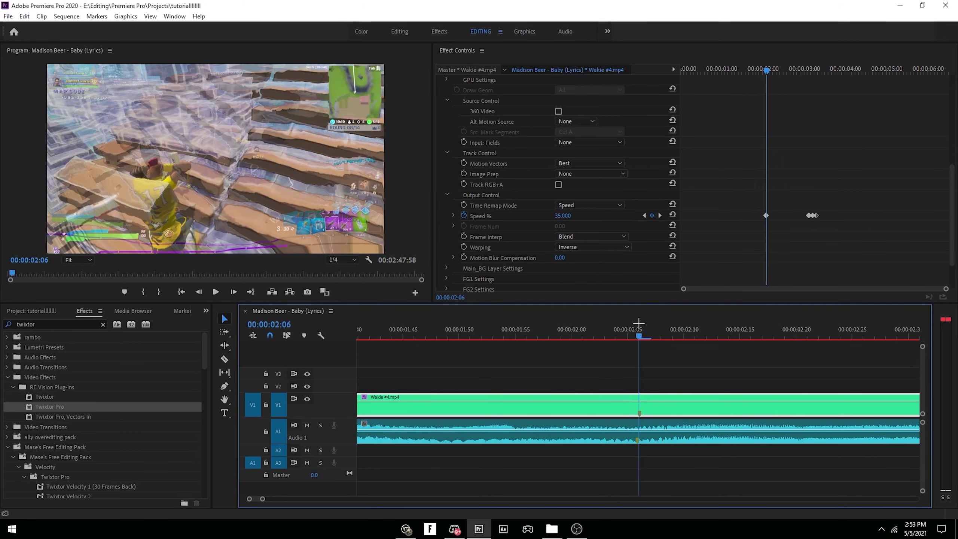
{"action": "key", "text": "ctrl+s"}
- Split the music track at its two audio markers, at 00:00:02:06 and 00:00:03:10
{"action": "left_click_drag", "start_coordinate": [264, 499], "coordinate": [282, 499]}
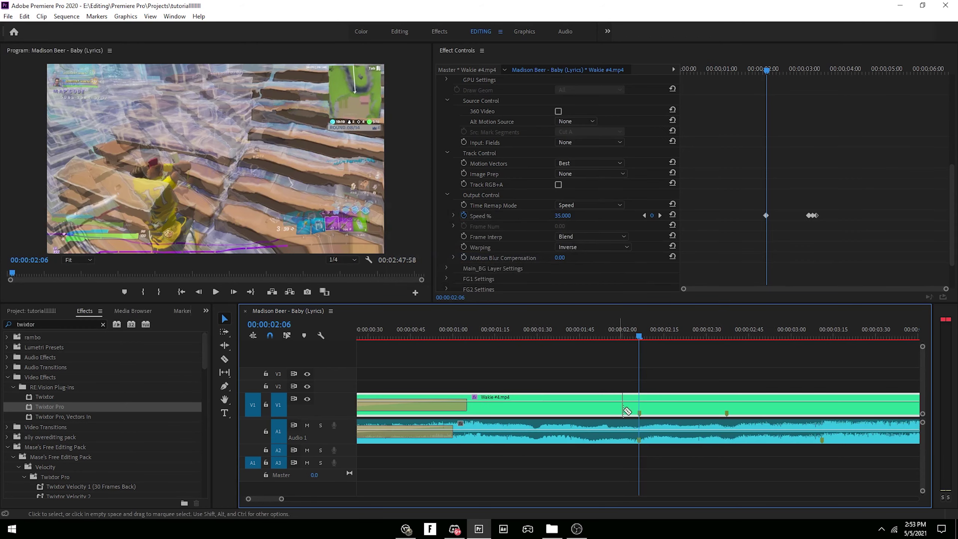
{"action": "key", "text": "c"}
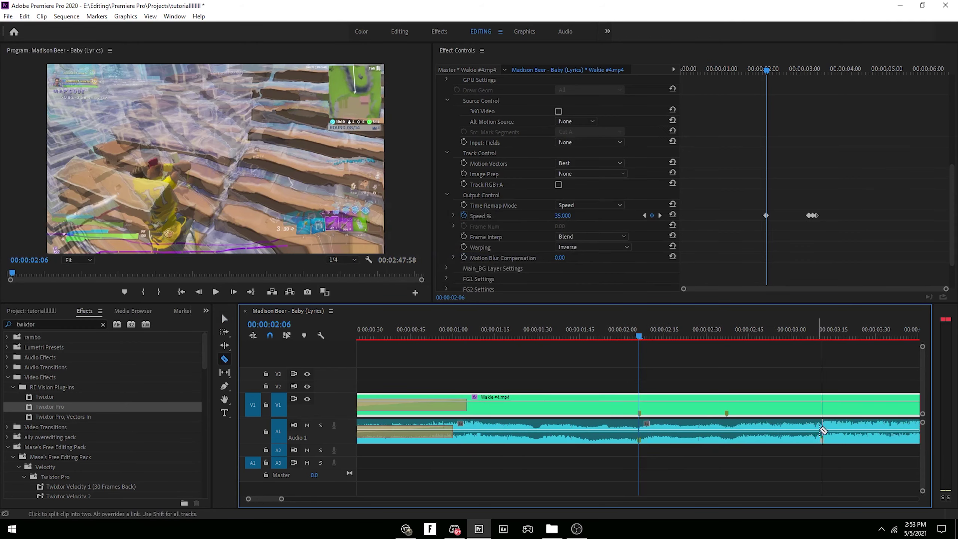
{"action": "left_click", "coordinate": [823, 430]}
{"action": "key", "text": "v"}
- Apply the default Constant Power crossfade to the music cut at 00:00:02:06 and shorten it to about 20 frames
{"action": "right_click", "coordinate": [639, 426]}
{"action": "right_click", "coordinate": [637, 425]}
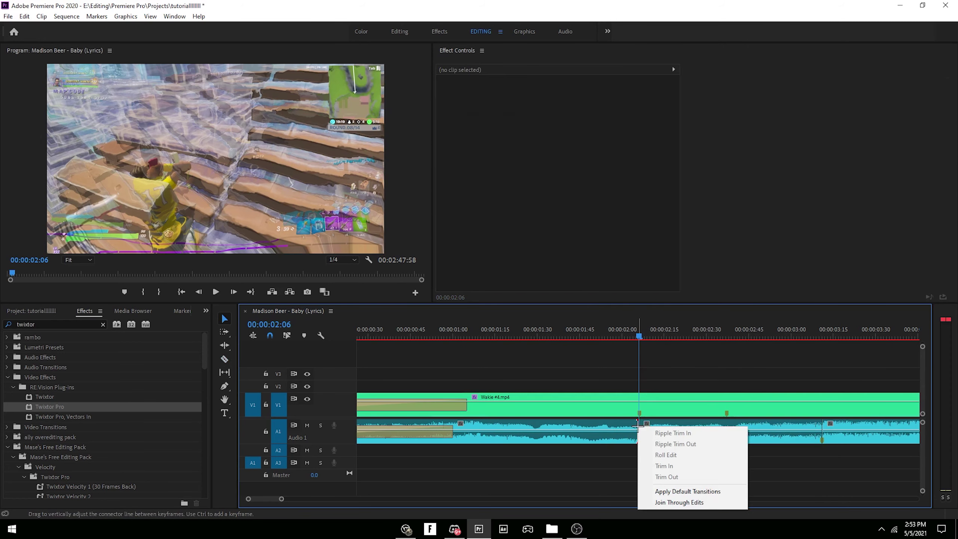
{"action": "left_click", "coordinate": [658, 491]}
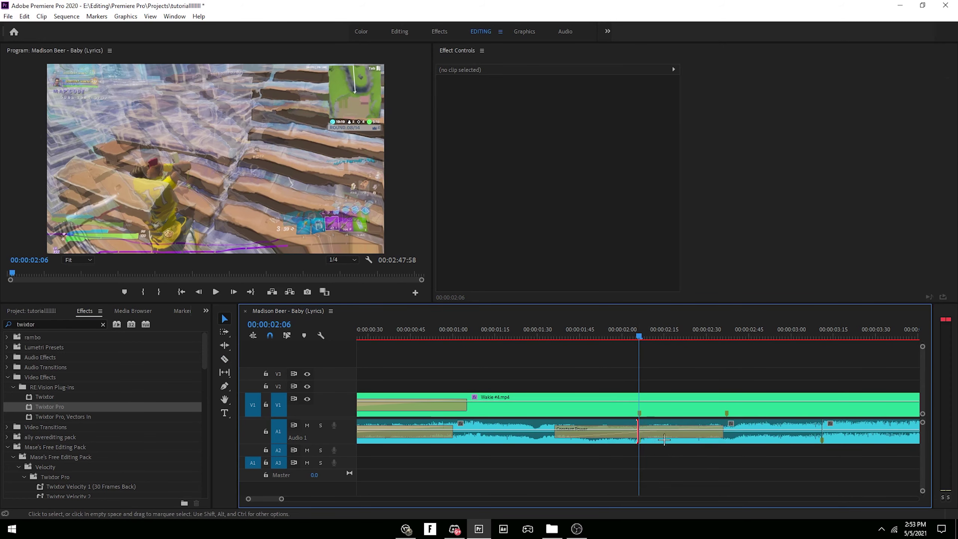
{"action": "left_click_drag", "start_coordinate": [727, 437], "coordinate": [664, 433]}
{"action": "key", "text": "ctrl+z"}
- Apply the default crossfade to the music cut at 00:00:03:10, shorten it to match the first one, and save the project
{"action": "right_click", "coordinate": [812, 431]}
{"action": "left_click", "coordinate": [796, 419]}
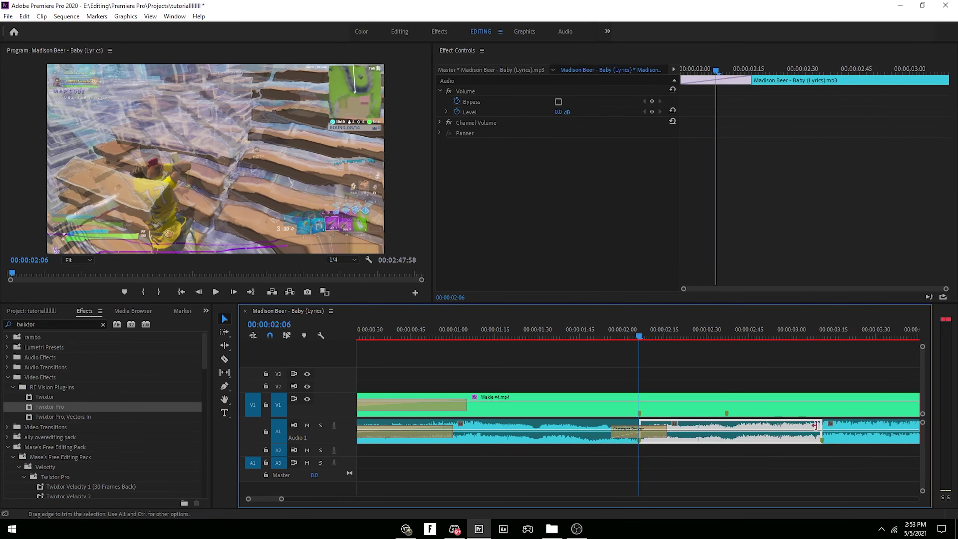
{"action": "right_click", "coordinate": [815, 426]}
{"action": "key", "text": "Escape"}
{"action": "right_click", "coordinate": [821, 423]}
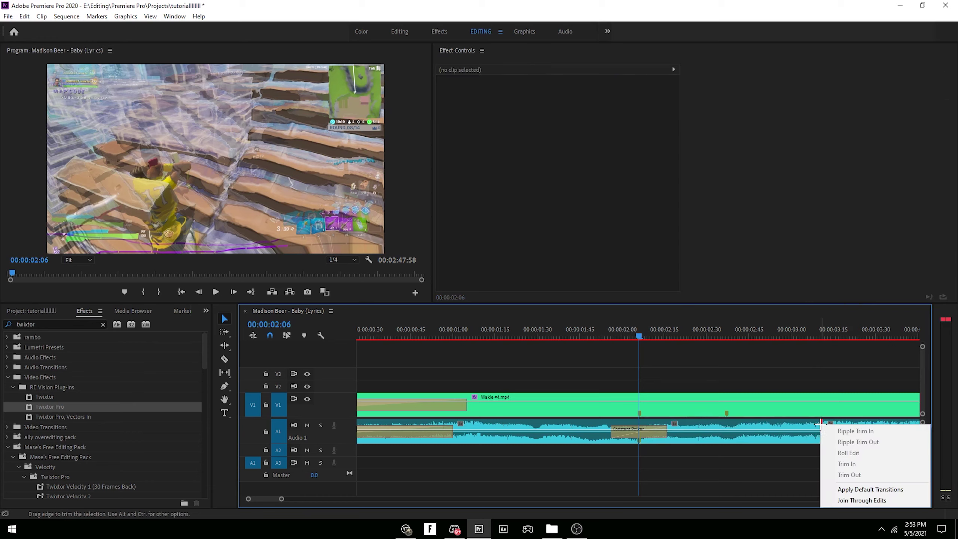
{"action": "left_click", "coordinate": [836, 490]}
{"action": "left_click_drag", "start_coordinate": [906, 434], "coordinate": [884, 435]}
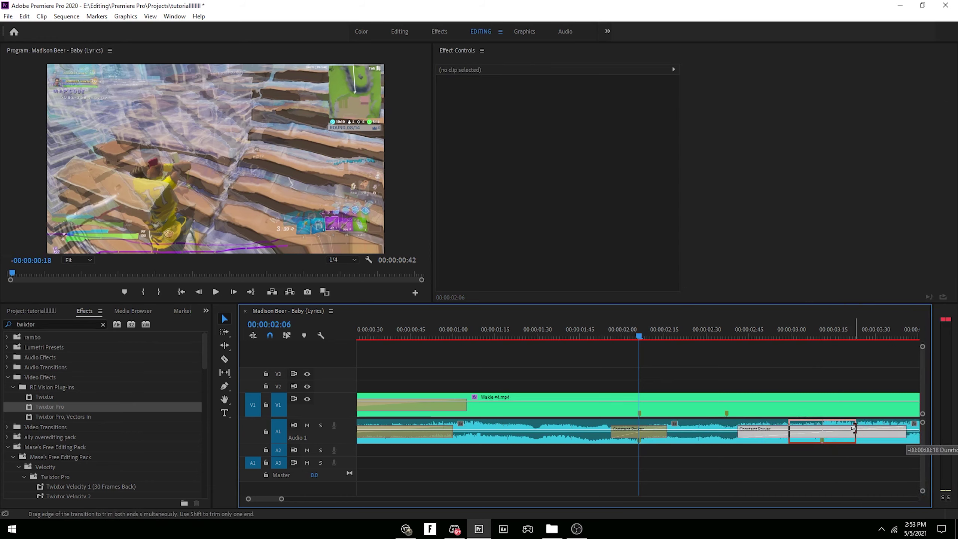
{"action": "left_click_drag", "start_coordinate": [849, 429], "coordinate": [849, 428]}
{"action": "left_click", "coordinate": [758, 372]}
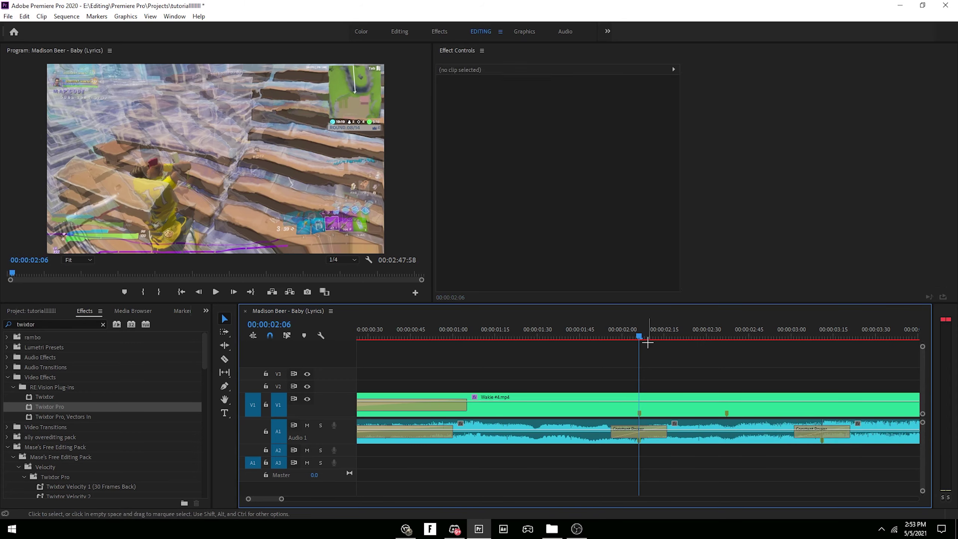
{"action": "key", "text": "ctrl+s"}
- Find the Lowpass audio effect and apply it to the music segment between the two cuts
{"action": "left_click", "coordinate": [706, 335]}
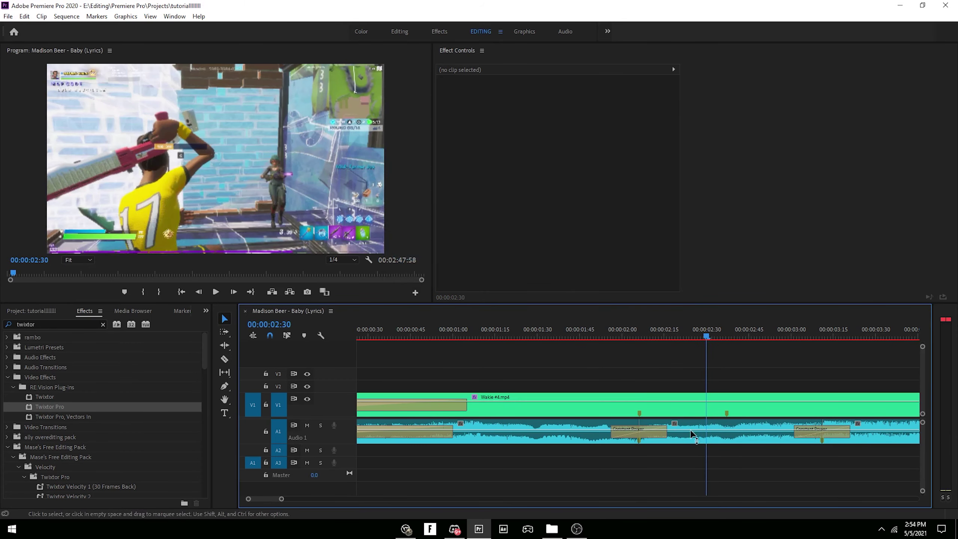
{"action": "left_click", "coordinate": [694, 436]}
{"action": "double_click", "coordinate": [46, 324]}
{"action": "type", "text": "lowpa"}
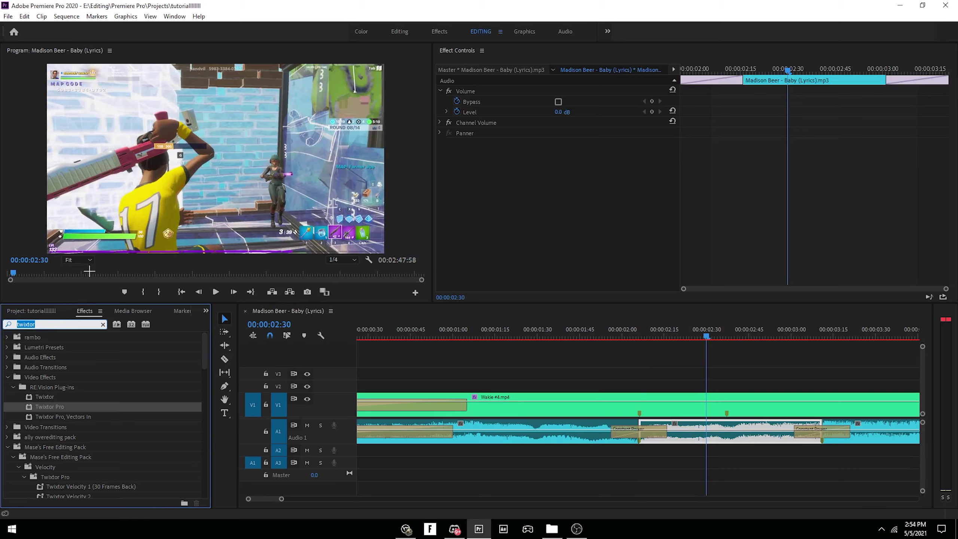
{"action": "type", "text": "ss"}
{"action": "left_click_drag", "start_coordinate": [45, 377], "coordinate": [702, 438]}
- Play the sequence through the slow section to hear the lowpass-filtered music segment
{"action": "left_click", "coordinate": [618, 319]}
{"action": "key", "text": "space"}
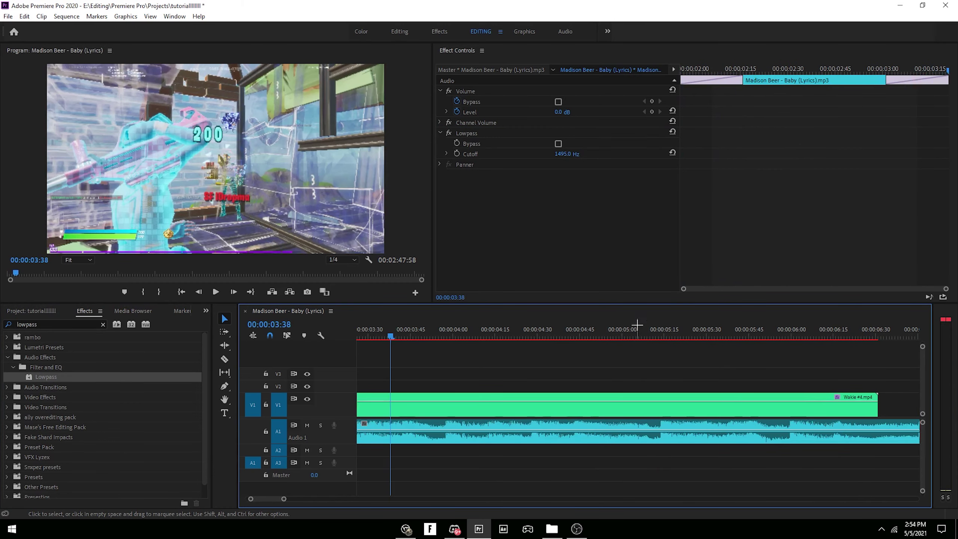
{"action": "key", "text": "space"}
- Raise the Lowpass cutoff to 23770 Hz and play the music from 00:00:01:30 to hear it
{"action": "left_click_drag", "start_coordinate": [285, 499], "coordinate": [317, 497]}
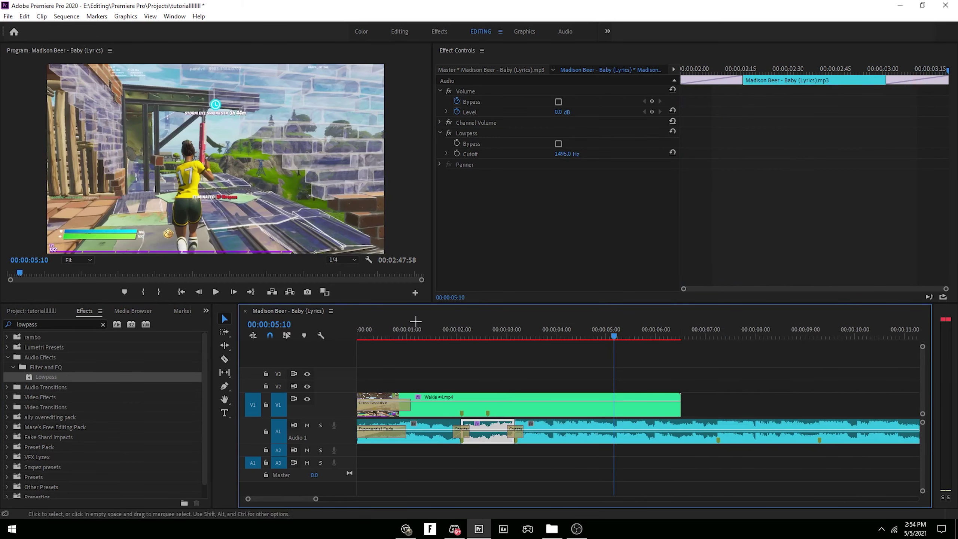
{"action": "left_click_drag", "start_coordinate": [483, 334], "coordinate": [491, 332]}
{"action": "left_click", "coordinate": [569, 154]}
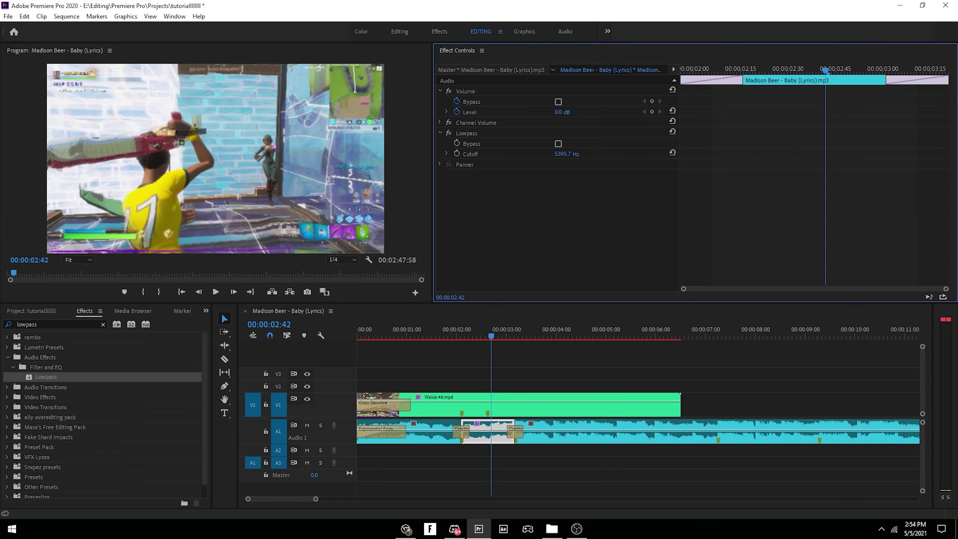
{"action": "left_click_drag", "start_coordinate": [566, 155], "coordinate": [570, 155]}
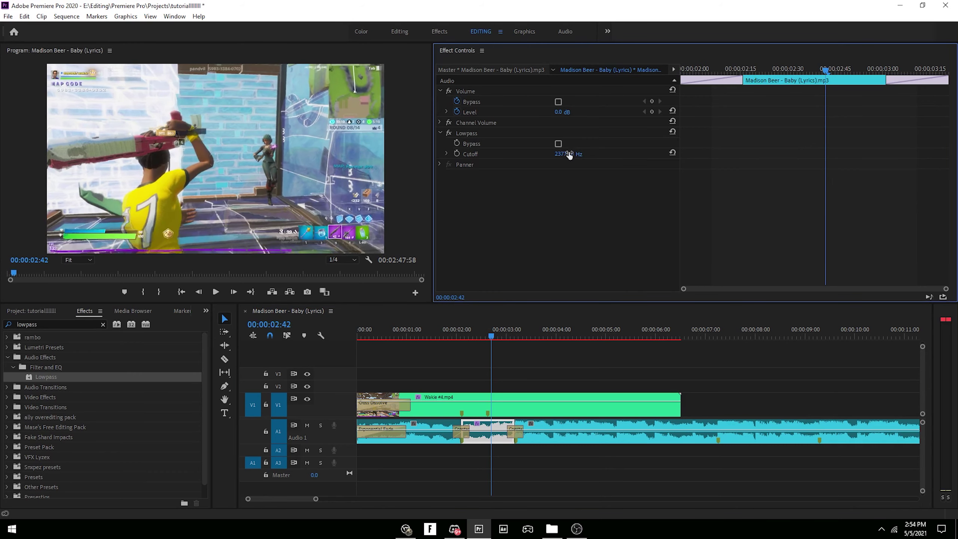
{"action": "left_click", "coordinate": [431, 333]}
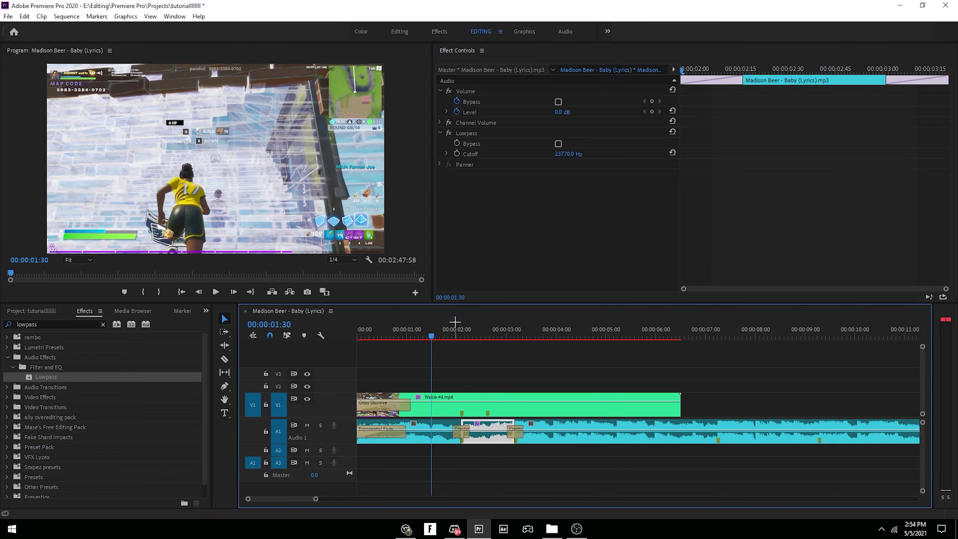
{"action": "key", "text": "space"}
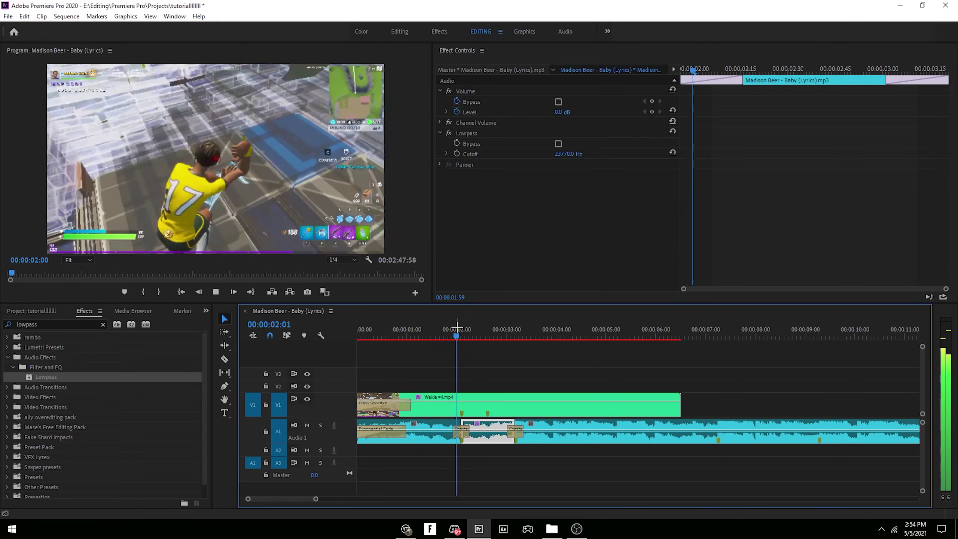
- Lower the Lowpass cutoff to 10 Hz and play the music from 00:00:01:23 to compare
{"action": "left_click_drag", "start_coordinate": [568, 154], "coordinate": [560, 153]}
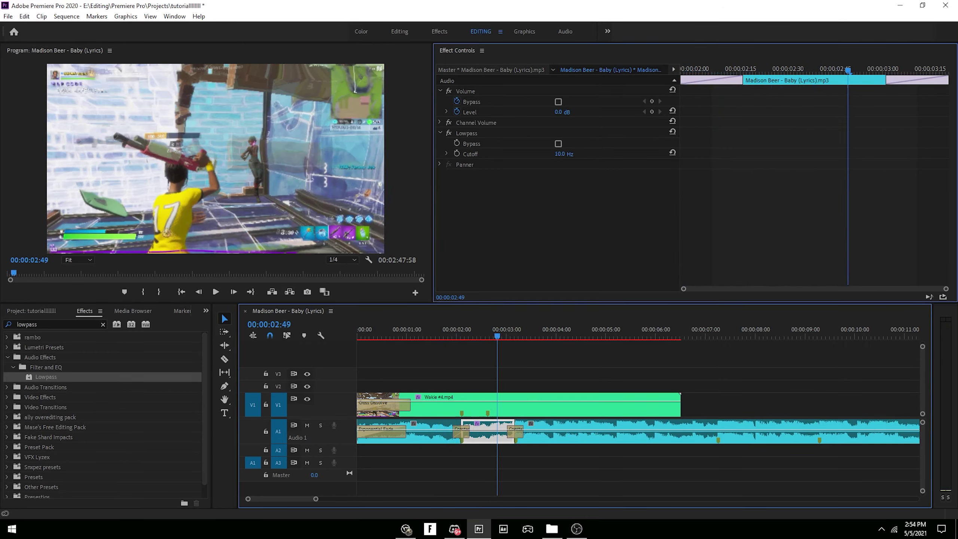
{"action": "left_click", "coordinate": [427, 325]}
{"action": "key", "text": "space"}
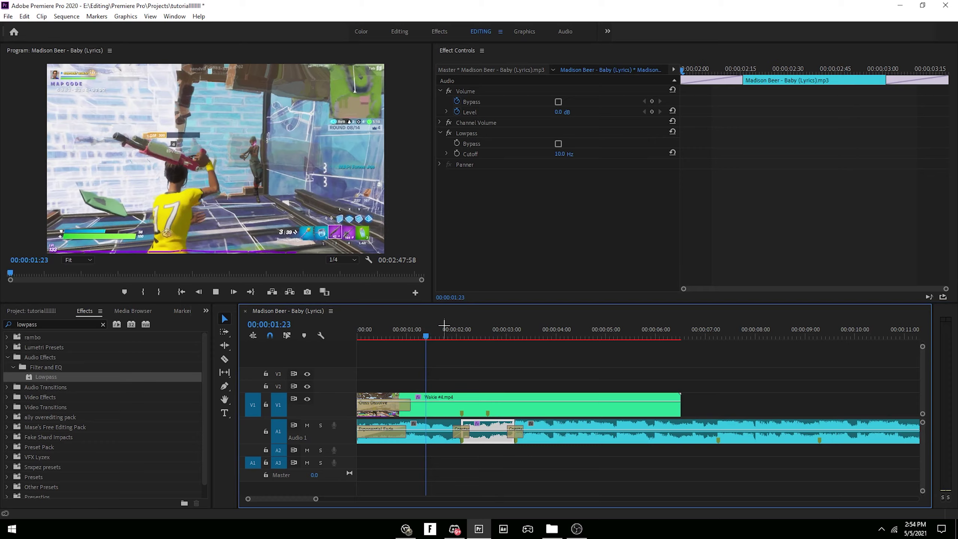
{"action": "key", "text": "space"}
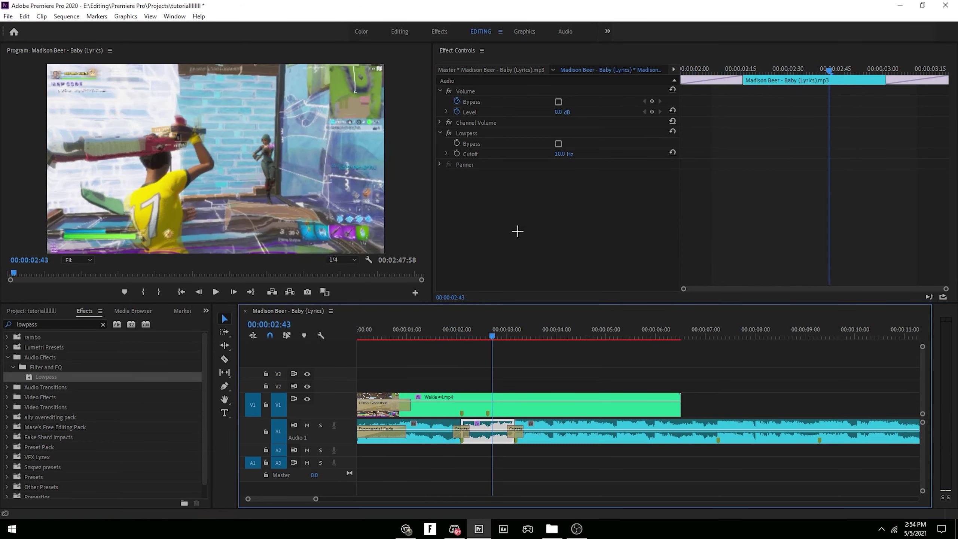
- Set the Lowpass cutoff to 2500 Hz, play the filtered segment, and save the project
{"action": "left_click_drag", "start_coordinate": [561, 153], "coordinate": [570, 153]}
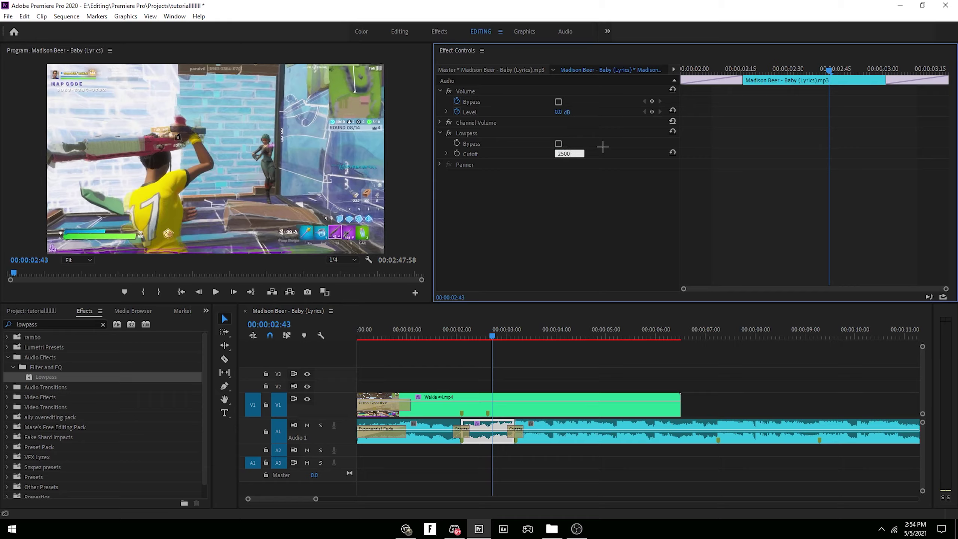
{"action": "left_click", "coordinate": [450, 327]}
{"action": "key", "text": "space"}
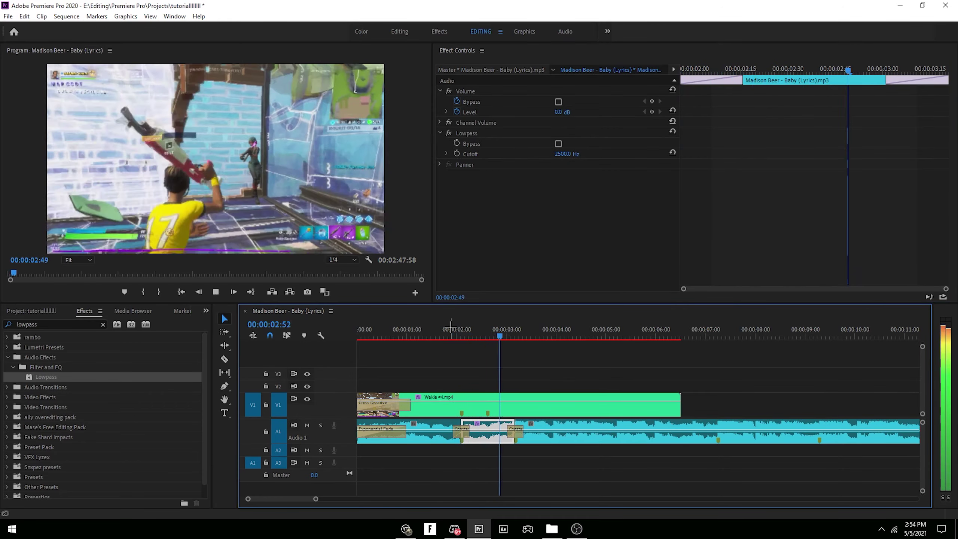
{"action": "left_click_drag", "start_coordinate": [451, 326], "coordinate": [474, 326]}
{"action": "key", "text": "ctrl+s"}
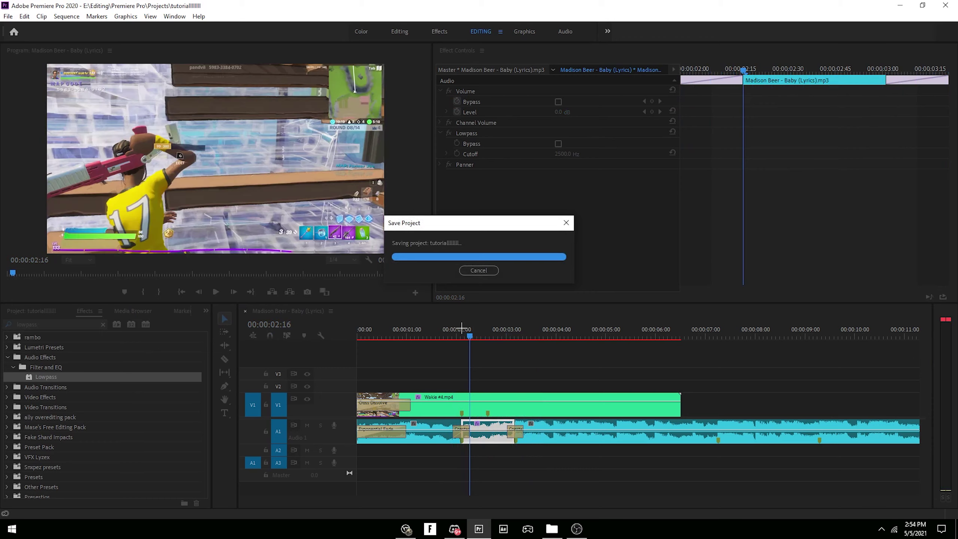
- Keyframe the Lowpass cutoff to fall from a much higher frequency at 00:00:02:06 to 2500 Hz at the clip marker at 00:00:02:37
{"action": "left_click", "coordinate": [461, 327]}
{"action": "left_click", "coordinate": [457, 153]}
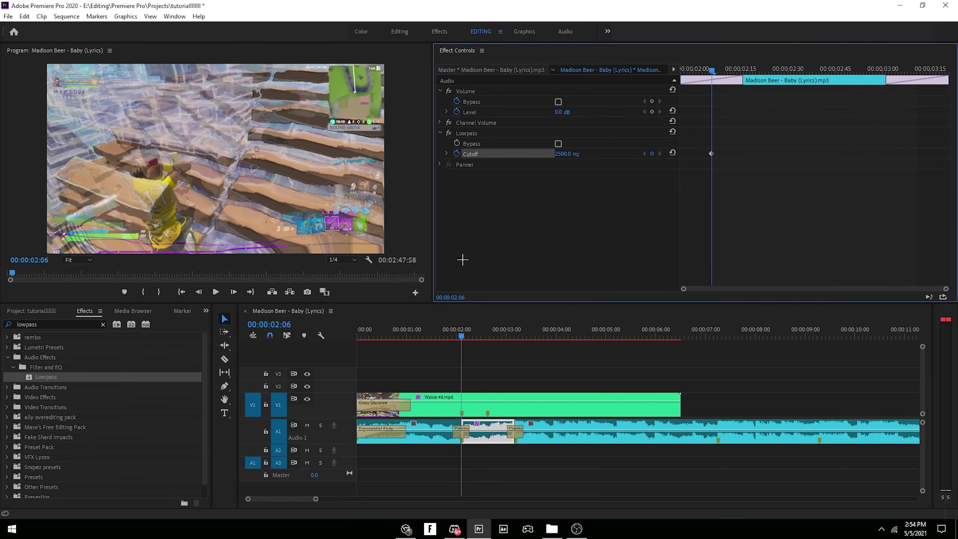
{"action": "left_click", "coordinate": [487, 332]}
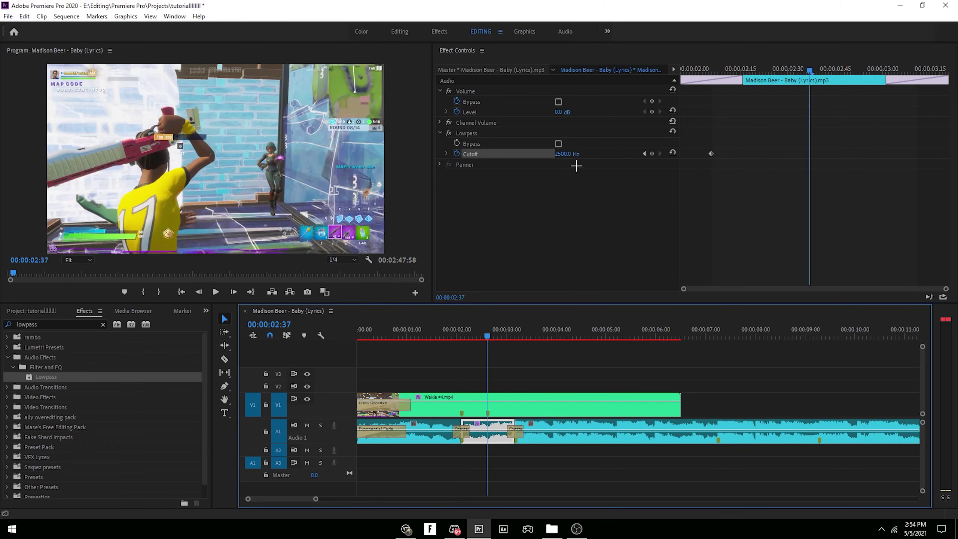
{"action": "left_click", "coordinate": [652, 154]}
{"action": "left_click", "coordinate": [644, 154]}
{"action": "left_click_drag", "start_coordinate": [571, 154], "coordinate": [618, 154]}
- Play the sequence from 00:00:01:01 to check how the keyframed cutoff sounds on the middle music segment
{"action": "left_click_drag", "start_coordinate": [434, 332], "coordinate": [407, 334]}
{"action": "left_click", "coordinate": [469, 346]}
{"action": "key", "text": "space"}
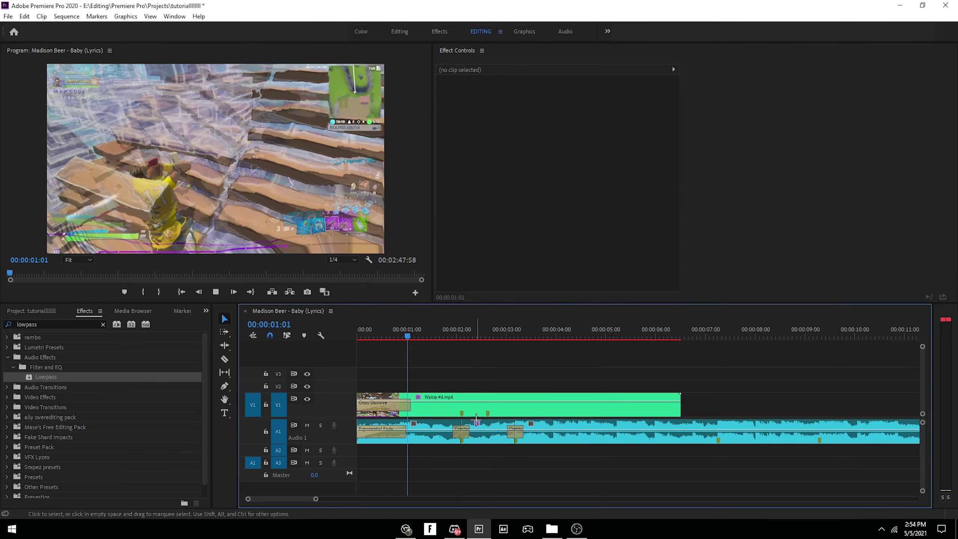
{"action": "left_click", "coordinate": [483, 432]}
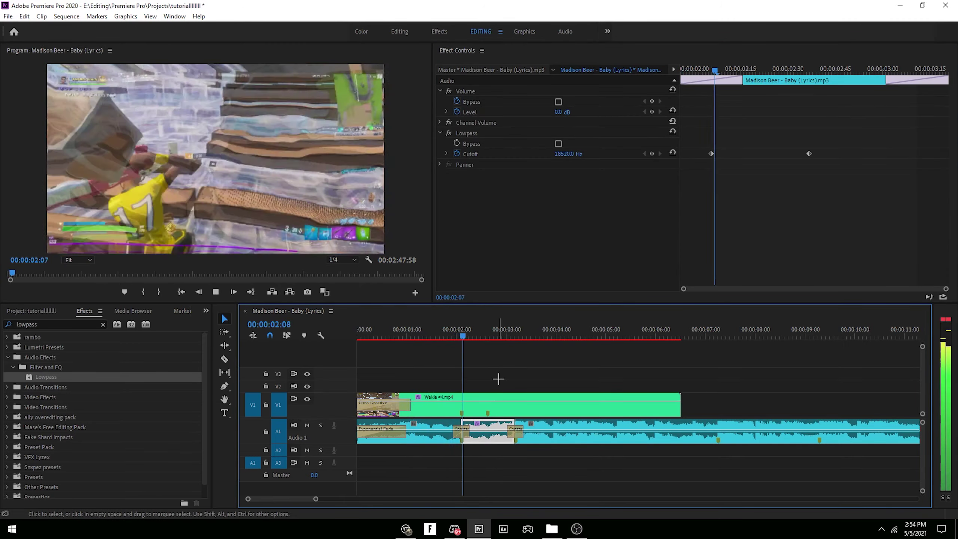
{"action": "key", "text": "space"}
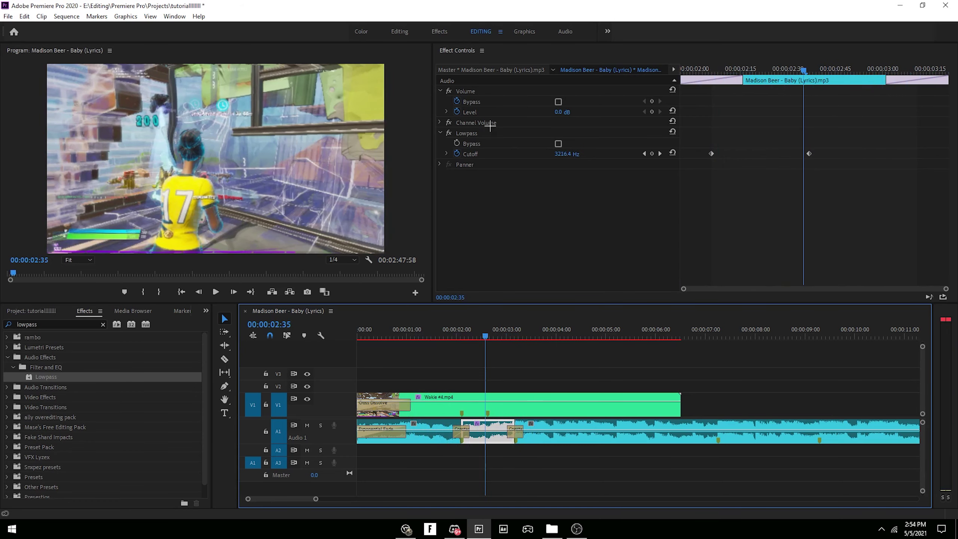
- Remove the Lowpass effect from the middle music segment and apply the Studio Reverb effect to it instead
{"action": "left_click", "coordinate": [479, 133]}
{"action": "key", "text": "Delete"}
{"action": "left_click", "coordinate": [42, 312]}
{"action": "left_click", "coordinate": [73, 312]}
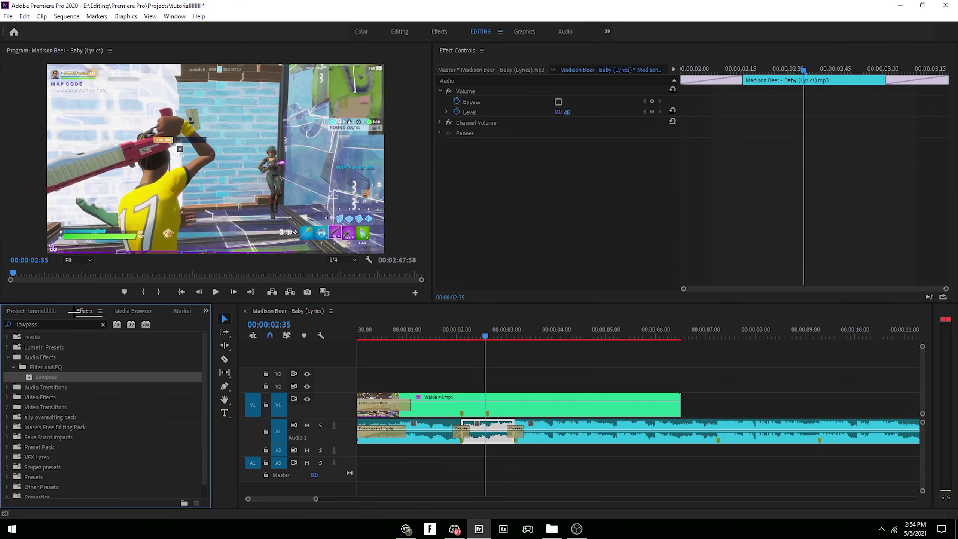
{"action": "left_click", "coordinate": [48, 324]}
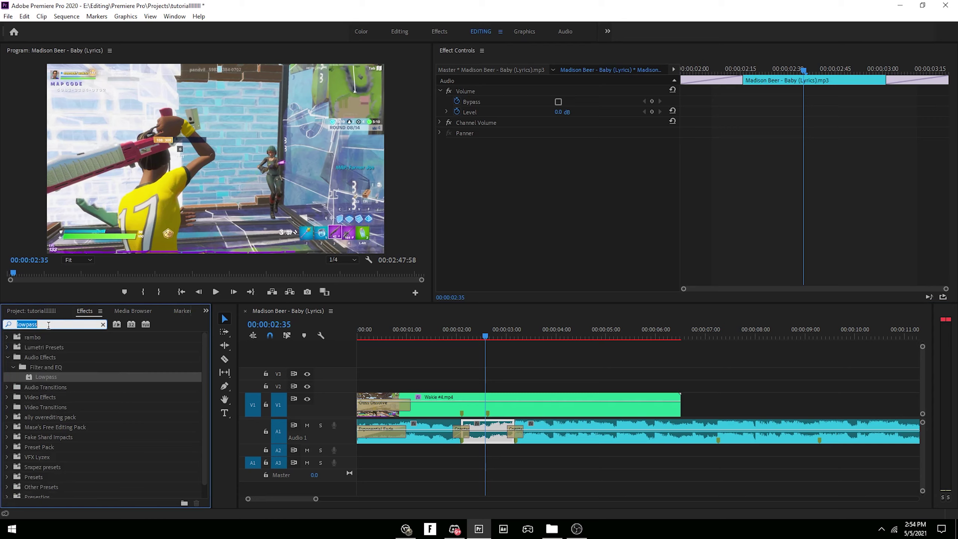
{"action": "type", "text": "studio"}
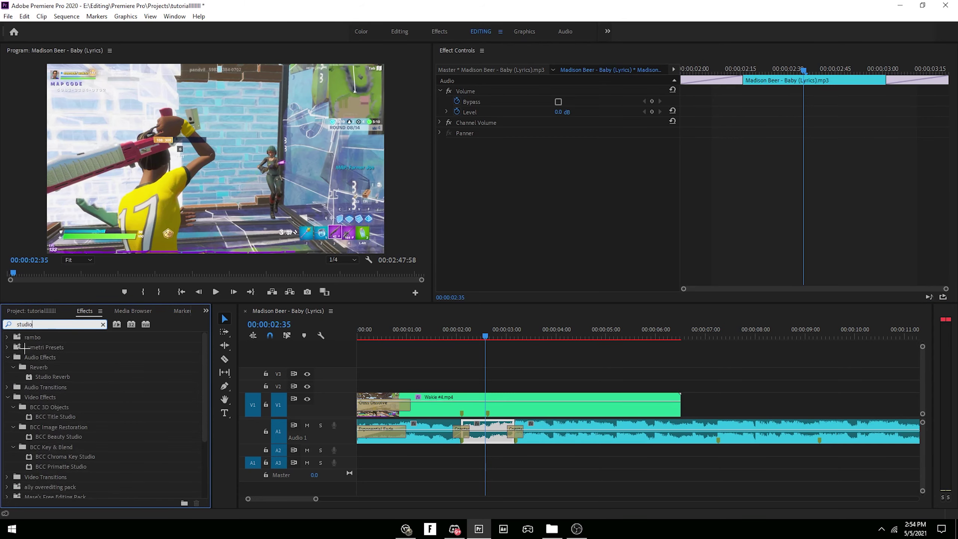
{"action": "left_click_drag", "start_coordinate": [53, 377], "coordinate": [486, 430]}
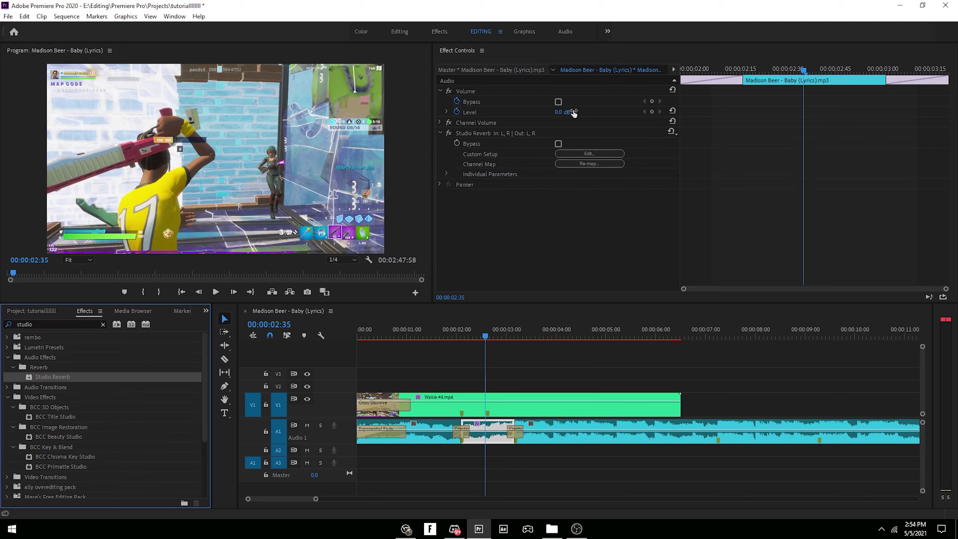
- Configure Studio Reverb with the Guitar Amp Verb (stereo) preset, Early Reflections at 100 %, and a larger Room Size
{"action": "left_click", "coordinate": [574, 153]}
{"action": "left_click", "coordinate": [470, 170]}
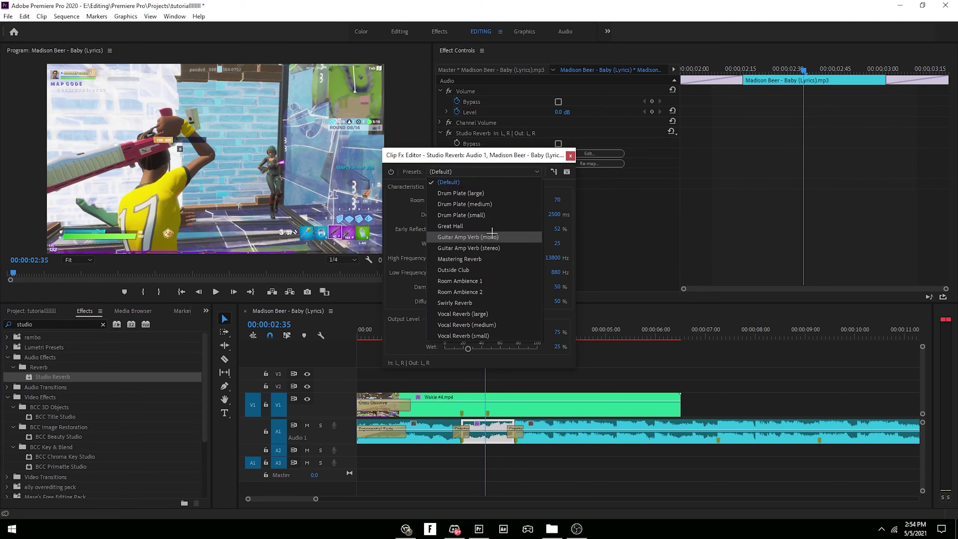
{"action": "left_click", "coordinate": [501, 248]}
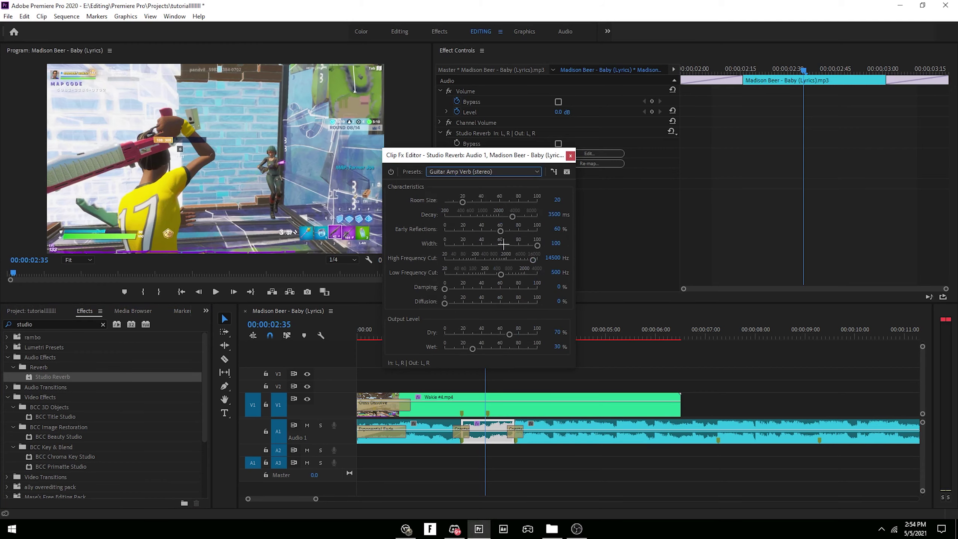
{"action": "left_click_drag", "start_coordinate": [505, 231], "coordinate": [623, 226]}
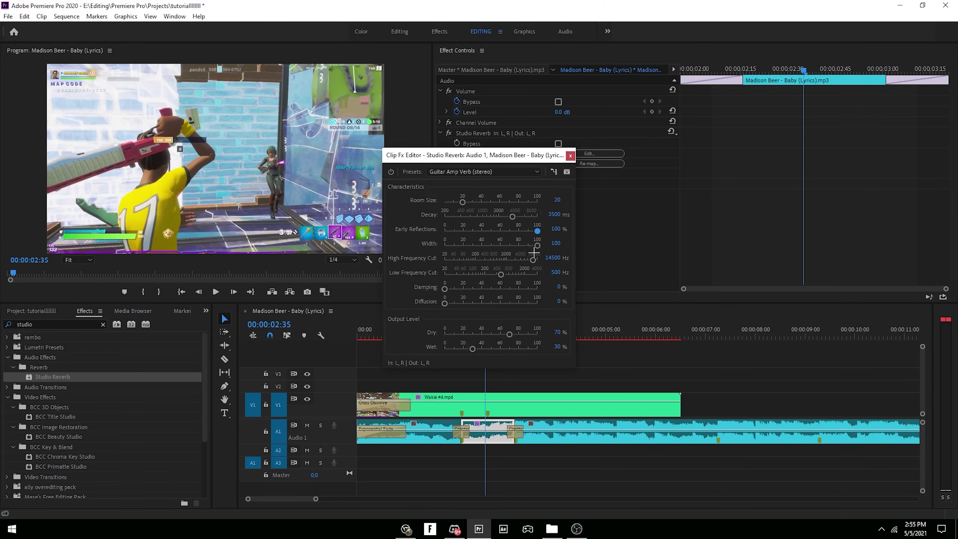
{"action": "left_click_drag", "start_coordinate": [457, 204], "coordinate": [543, 202]}
{"action": "left_click", "coordinate": [572, 158]}
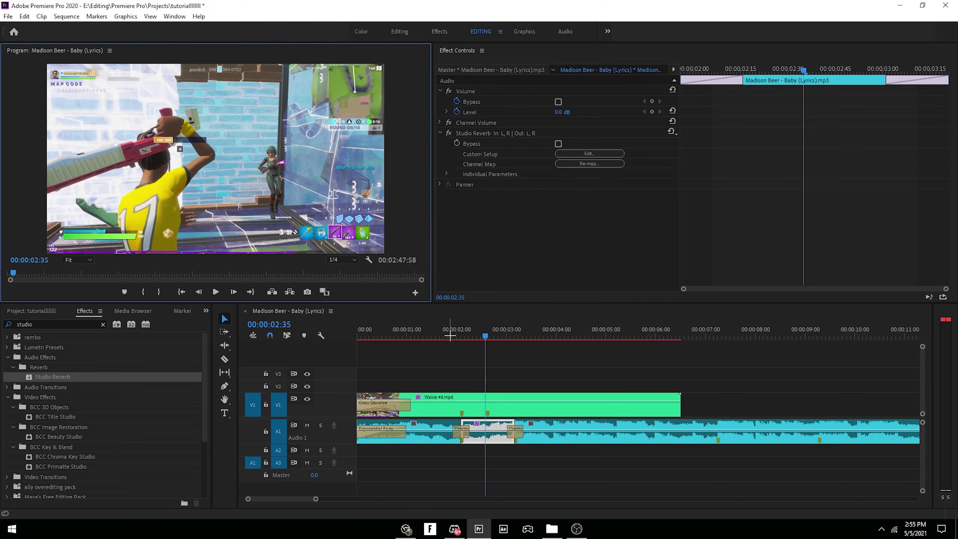
- Play the sequence through the middle music segment to check how the Studio Reverb sounds
{"action": "left_click", "coordinate": [450, 334]}
{"action": "left_click", "coordinate": [475, 359]}
{"action": "key", "text": "space"}
{"action": "left_click", "coordinate": [487, 433]}
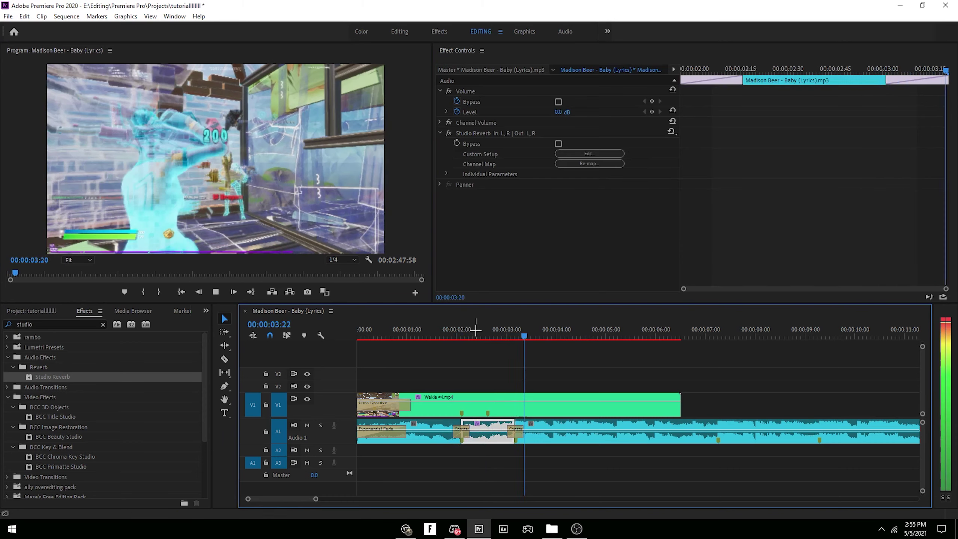
{"action": "key", "text": "space"}
- Set the Studio Reverb's Room Size to 32.9 on the middle music segment
{"action": "left_click", "coordinate": [591, 152]}
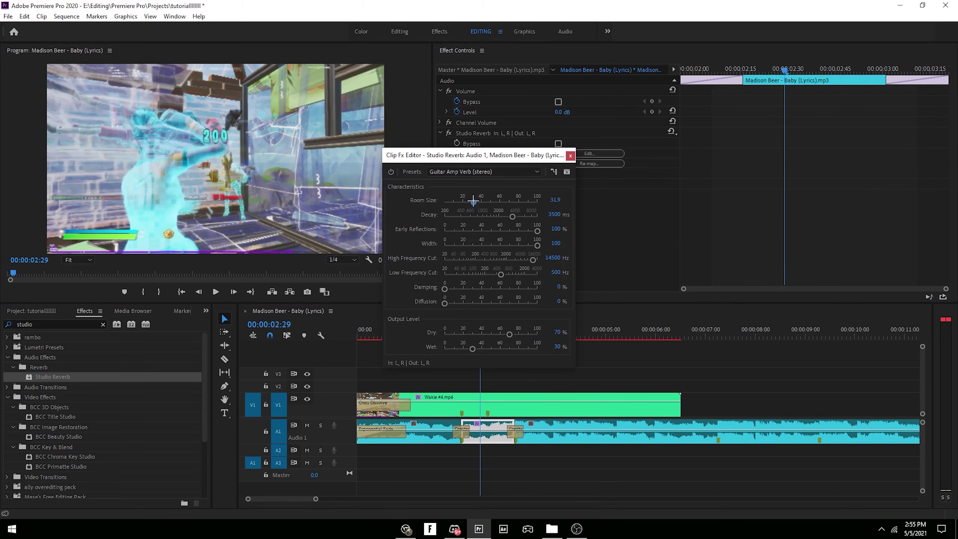
{"action": "left_click_drag", "start_coordinate": [473, 197], "coordinate": [475, 195]}
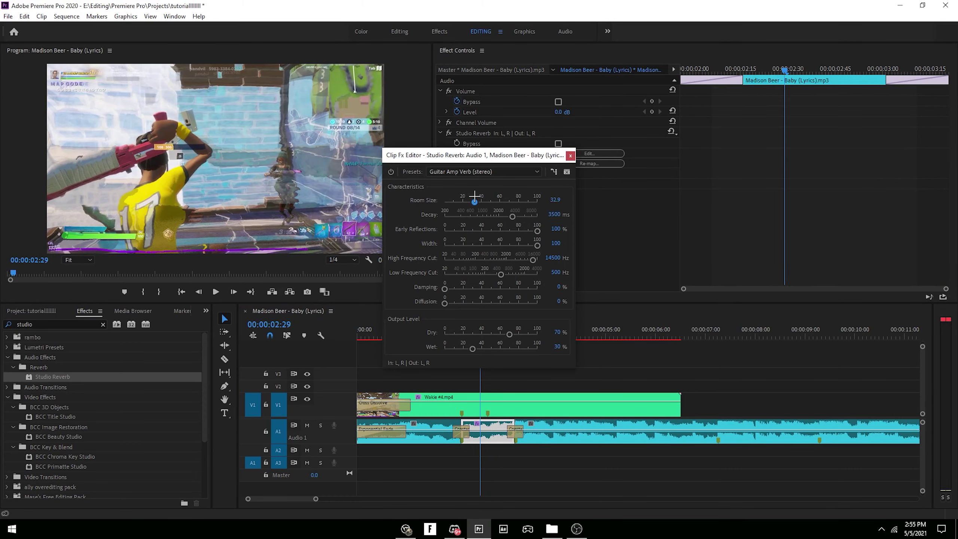
{"action": "left_click", "coordinate": [570, 155]}
- Play the middle music segment again to check the reverb, and save the project
{"action": "mouse_move", "coordinate": [440, 335]}
{"action": "left_mouse_down"}
{"action": "mouse_move", "coordinate": [428, 334]}
{"action": "mouse_move", "coordinate": [435, 335]}
{"action": "left_mouse_up"}
{"action": "left_click", "coordinate": [481, 352]}
{"action": "key", "text": "space"}
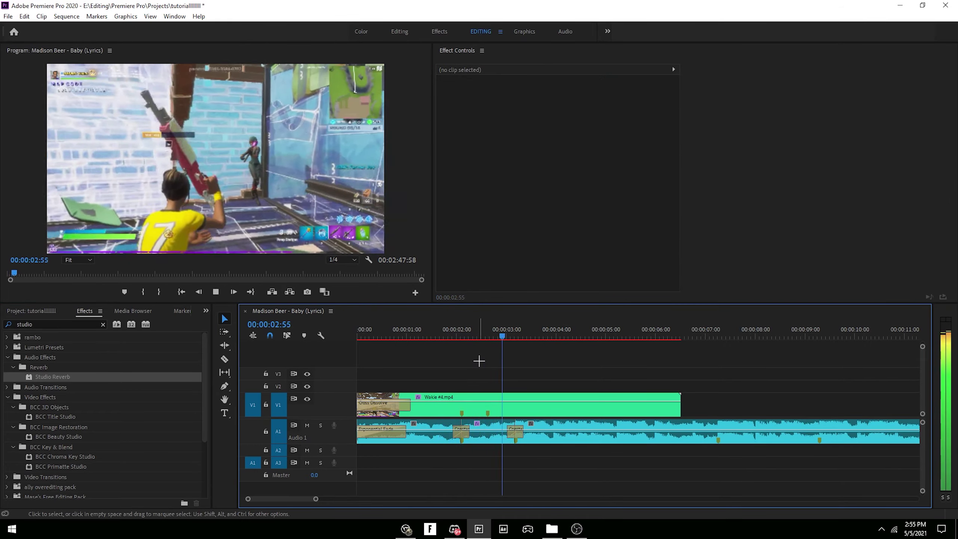
{"action": "key", "text": "space"}
{"action": "left_click", "coordinate": [486, 333]}
{"action": "key", "text": "ctrl+s"}
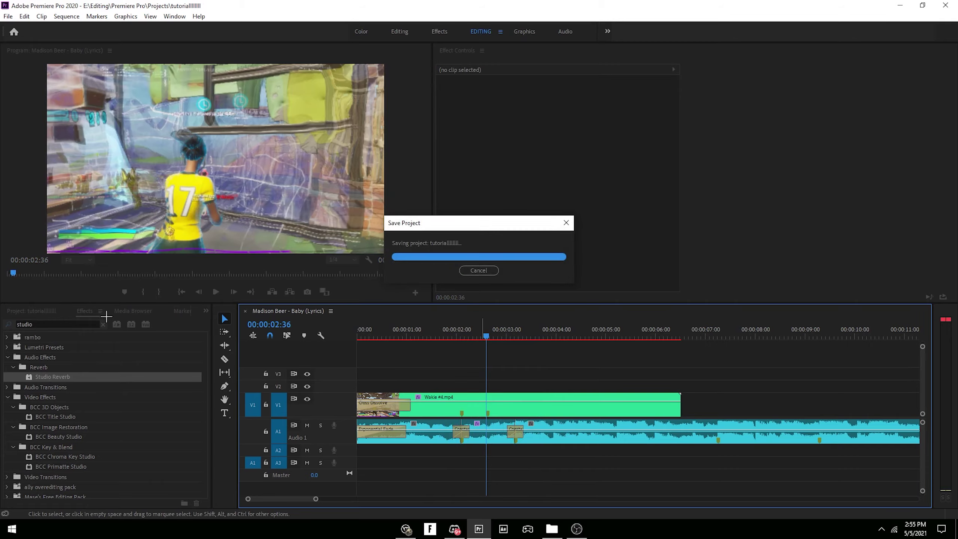
- Try adding the Lowpass effect to the middle music segment on top of Studio Reverb, and play it back
{"action": "double_click", "coordinate": [79, 323]}
{"action": "type", "text": "lowpas"}
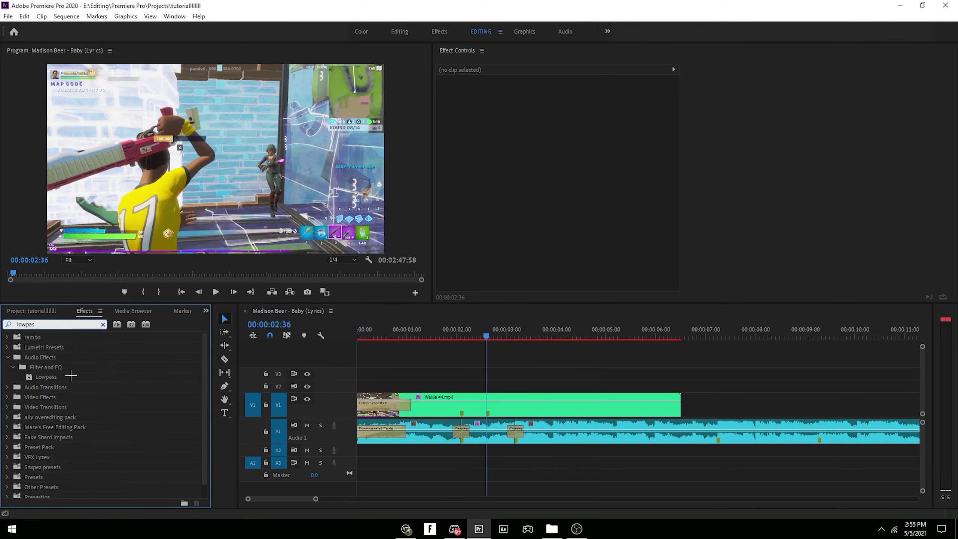
{"action": "left_click_drag", "start_coordinate": [71, 376], "coordinate": [488, 432]}
{"action": "left_click", "coordinate": [500, 371]}
{"action": "key", "text": "space"}
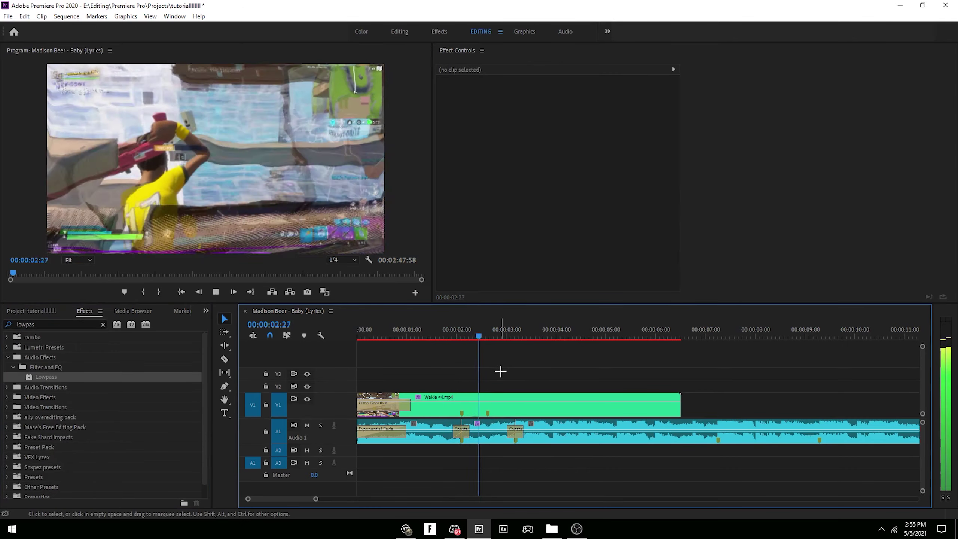
{"action": "left_click", "coordinate": [490, 432]}
{"action": "key", "text": "ctrl+s"}
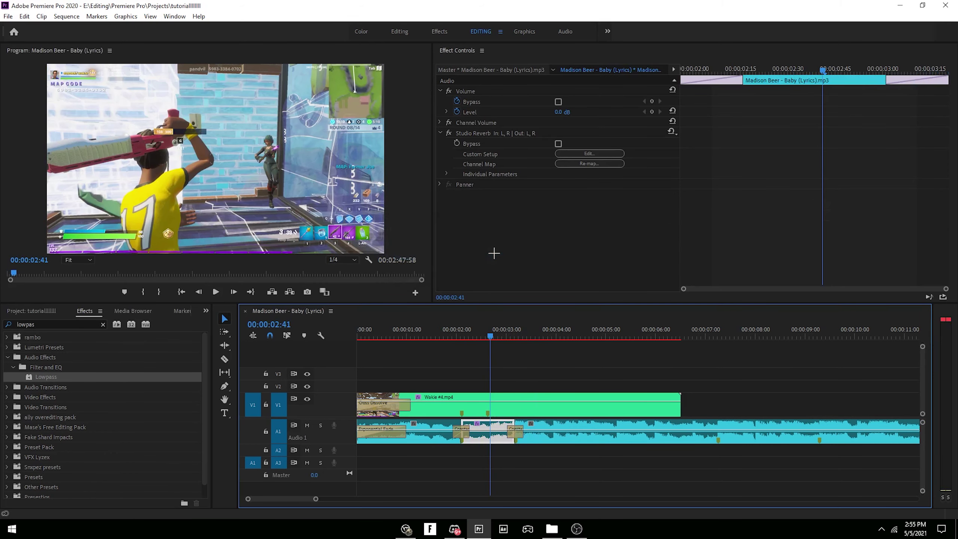
{"action": "left_click", "coordinate": [467, 370]}
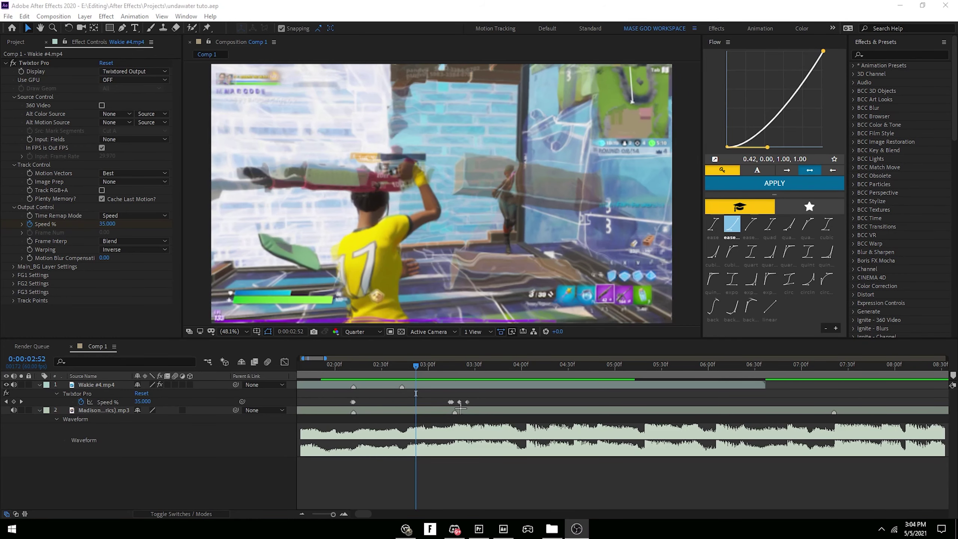
- In After Effects, split the music layer of Comp 1 at its marker at 0:00:02:12
{"action": "left_click", "coordinate": [460, 407]}
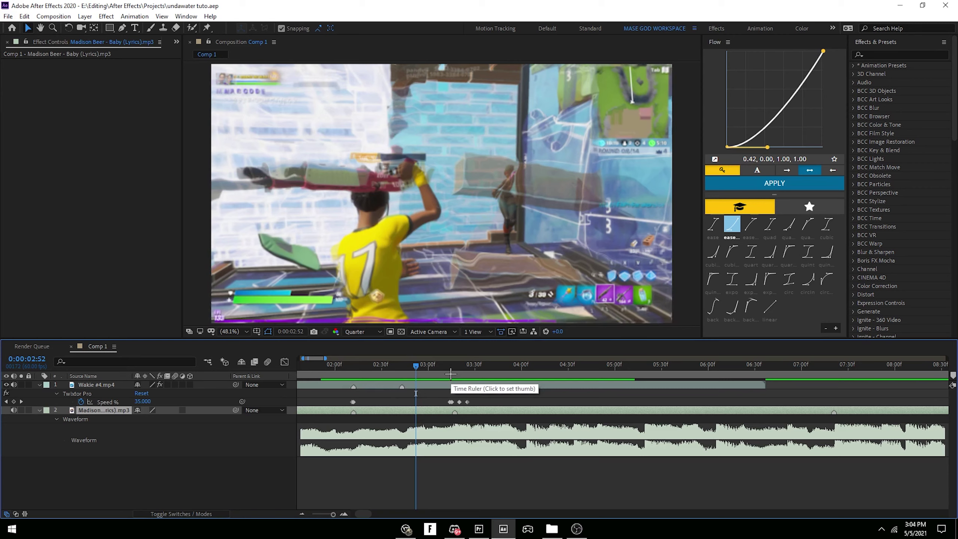
{"action": "left_click", "coordinate": [353, 365]}
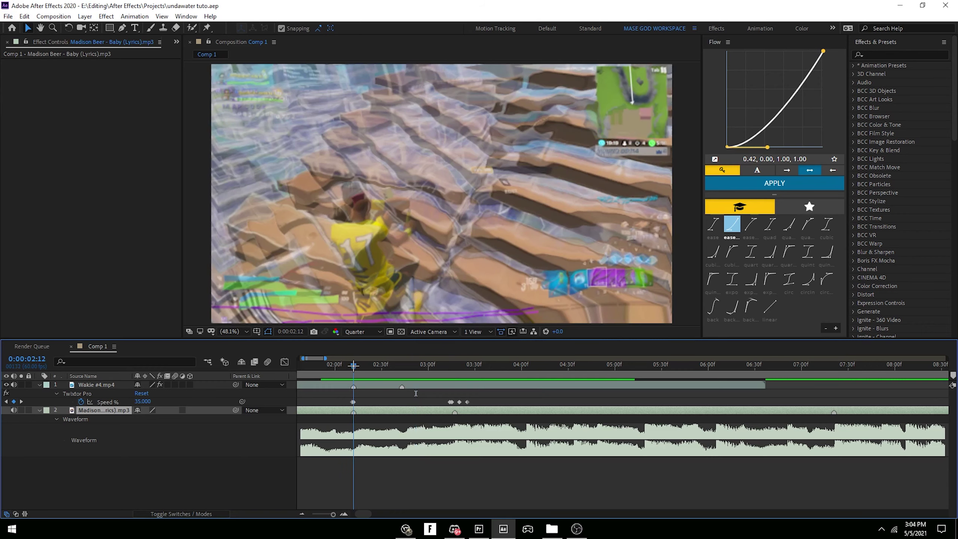
{"action": "left_click", "coordinate": [344, 513]}
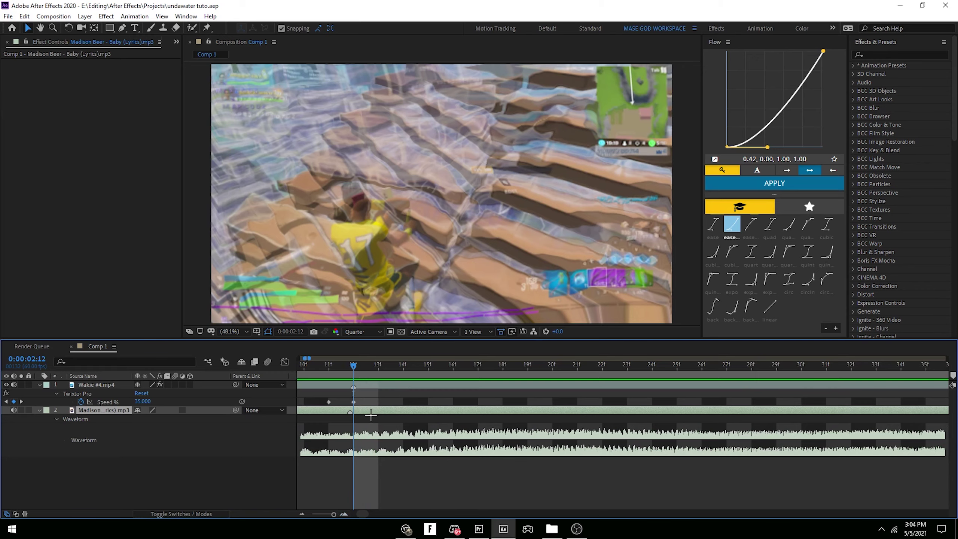
{"action": "key", "text": "ctrl+shift+d"}
- Split the music layer again at its next marker at 0:00:03:17 to isolate the slow-motion section
{"action": "left_click", "coordinate": [301, 513]}
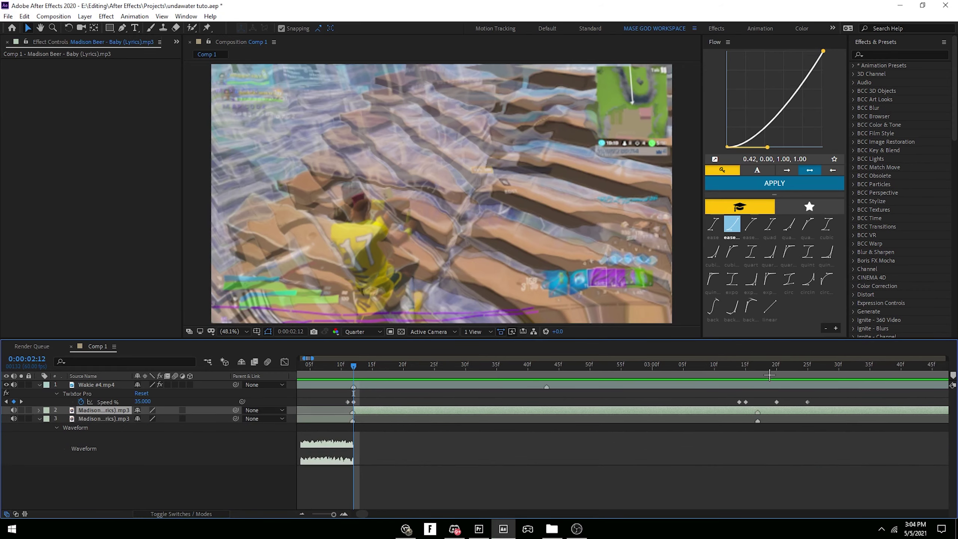
{"action": "left_click", "coordinate": [757, 365]}
{"action": "key", "text": "ctrl+s"}
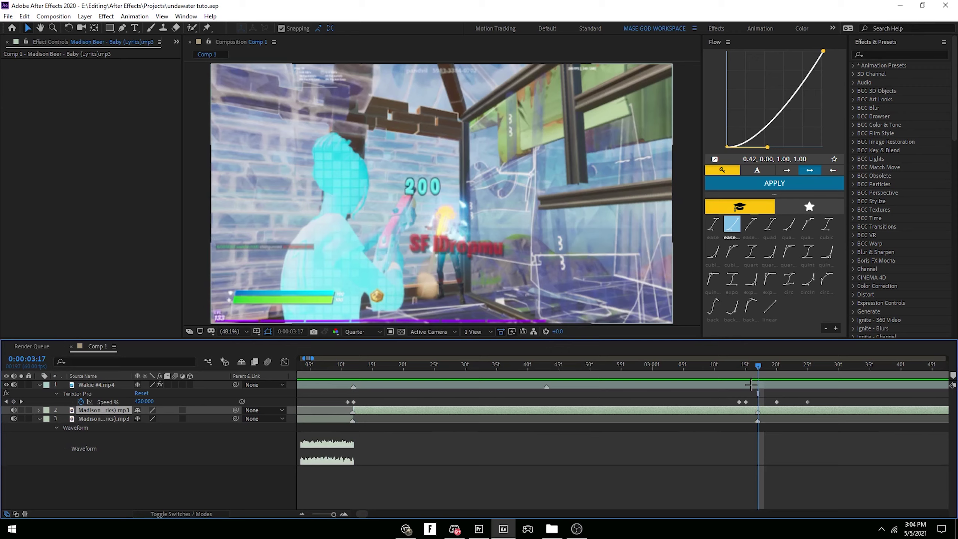
{"action": "key", "text": "ctrl+shift+d"}
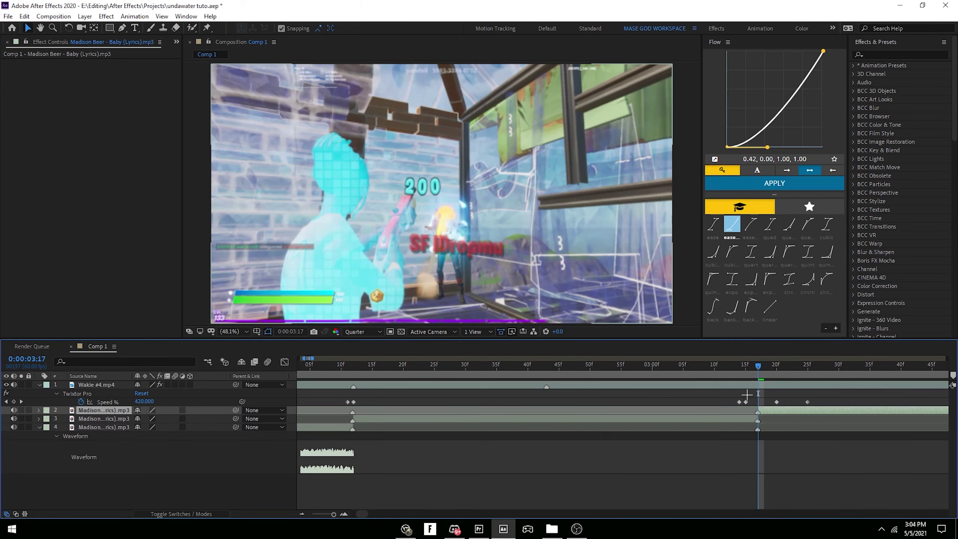
- Apply the High-Low Pass audio effect to the middle music layer and preview it from 0:00:02:07
{"action": "left_click", "coordinate": [622, 366]}
{"action": "left_click", "coordinate": [633, 420]}
{"action": "left_click", "coordinate": [901, 55]}
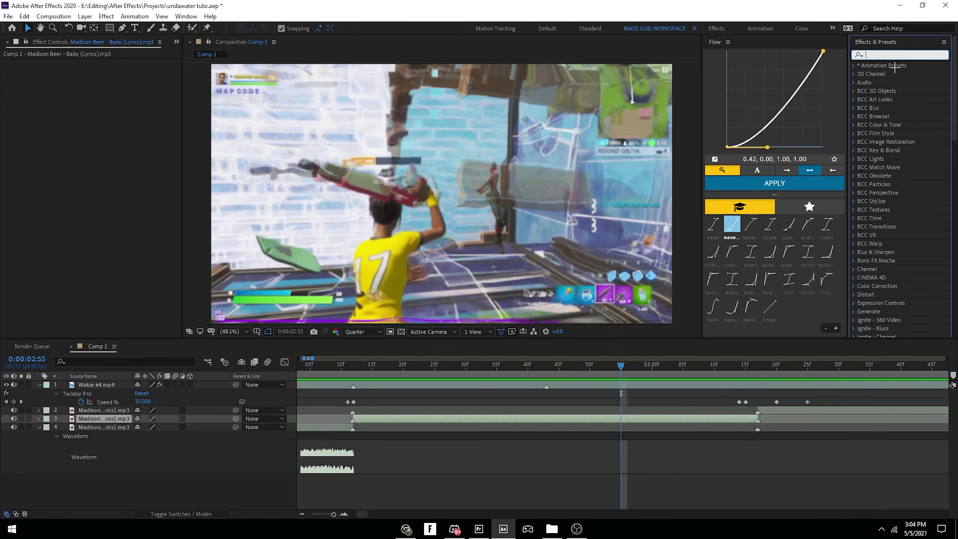
{"action": "type", "text": "high"}
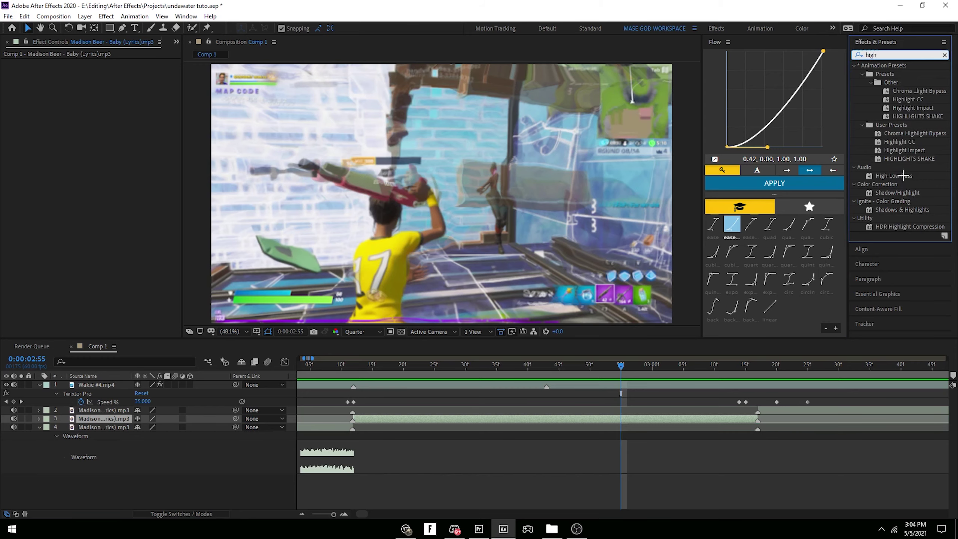
{"action": "left_click_drag", "start_coordinate": [894, 176], "coordinate": [640, 416]}
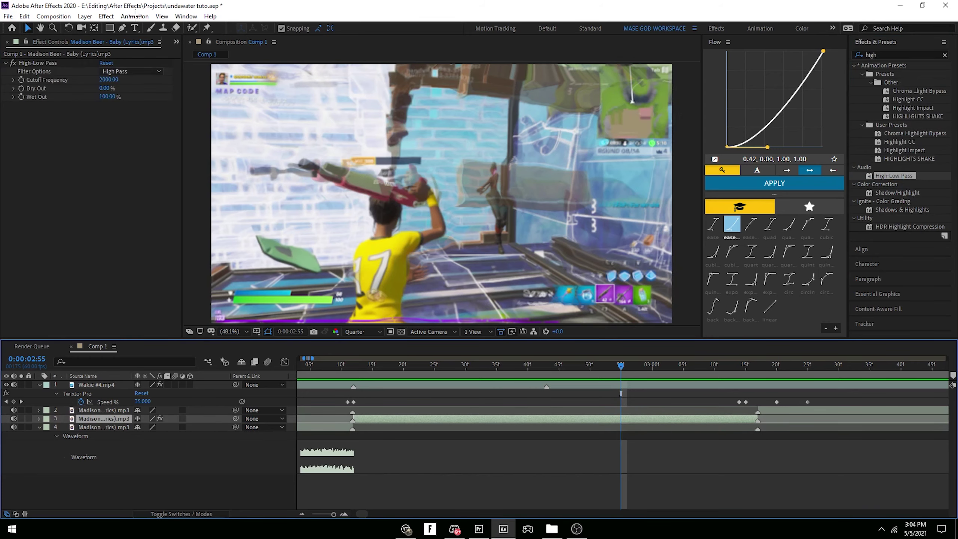
{"action": "left_click", "coordinate": [324, 366]}
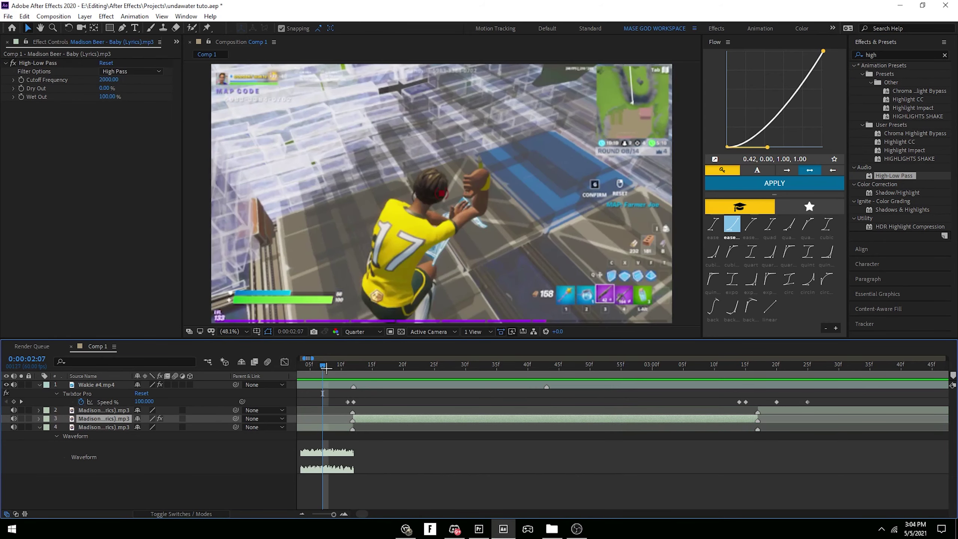
{"action": "key", "text": "space"}
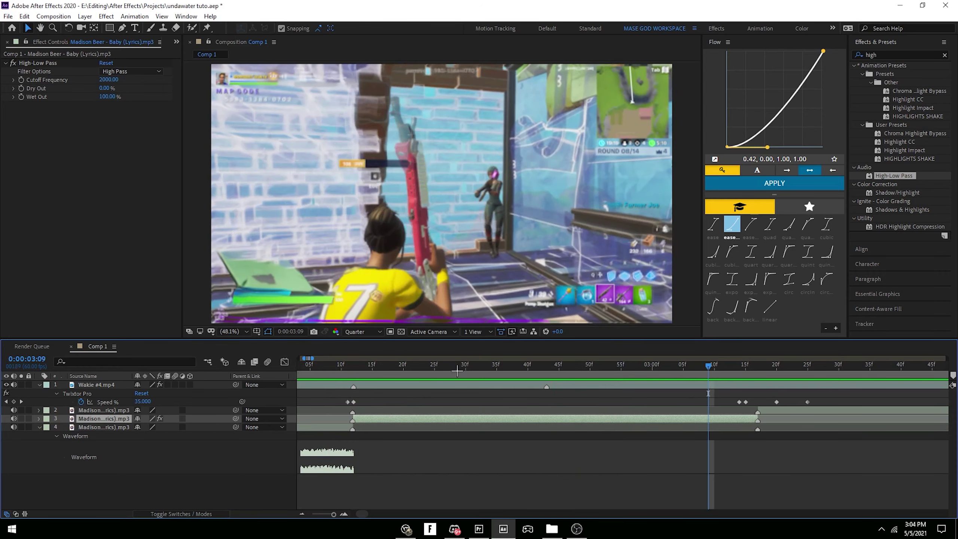
- Switch the High-Low Pass filter option to Low Pass and preview the music from 0:00:02:10
{"action": "left_click", "coordinate": [130, 71]}
{"action": "left_click", "coordinate": [113, 87]}
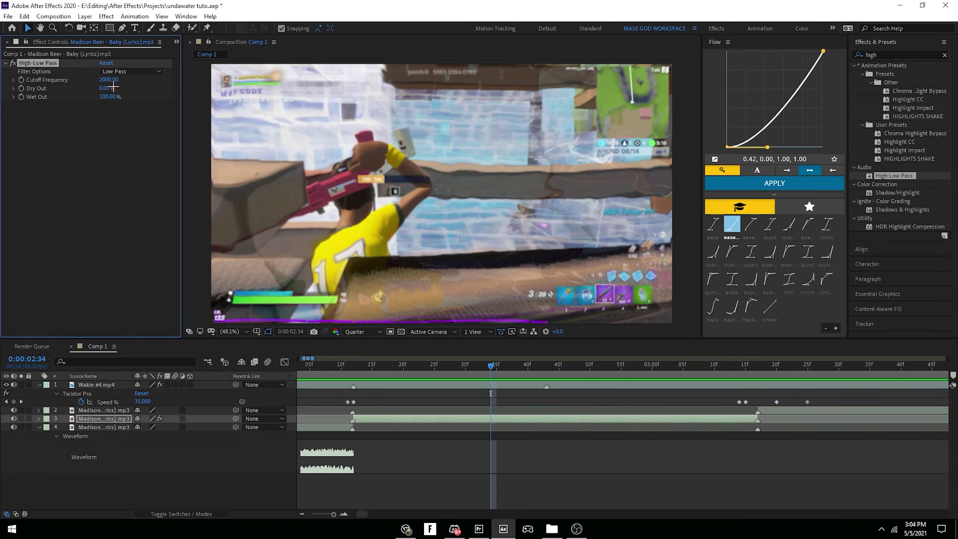
{"action": "left_click", "coordinate": [343, 366]}
{"action": "key", "text": "space"}
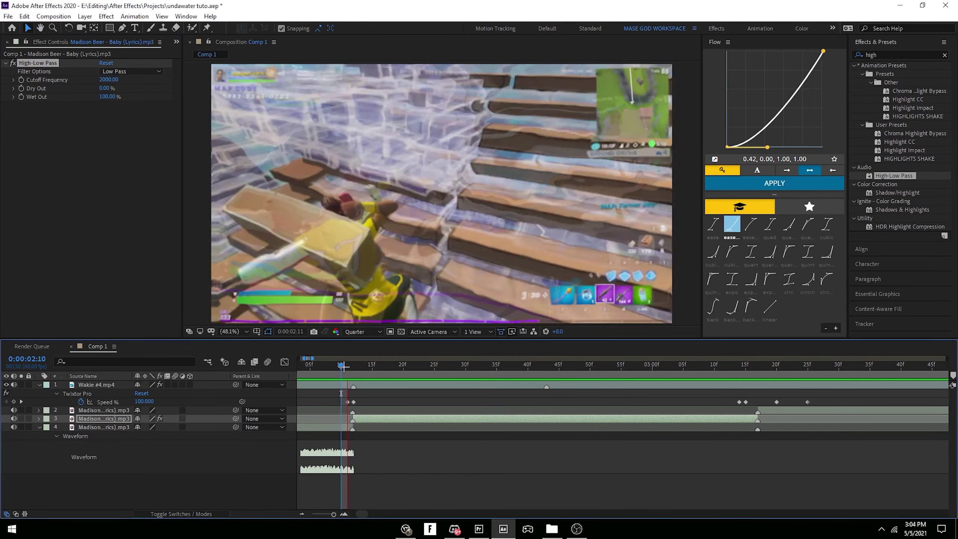
- Keyframe the Low Pass cutoff frequency to fall from 20000 at 0:00:02:12 to 2000 at 0:00:02:22
{"action": "left_click_drag", "start_coordinate": [343, 366], "coordinate": [353, 366]}
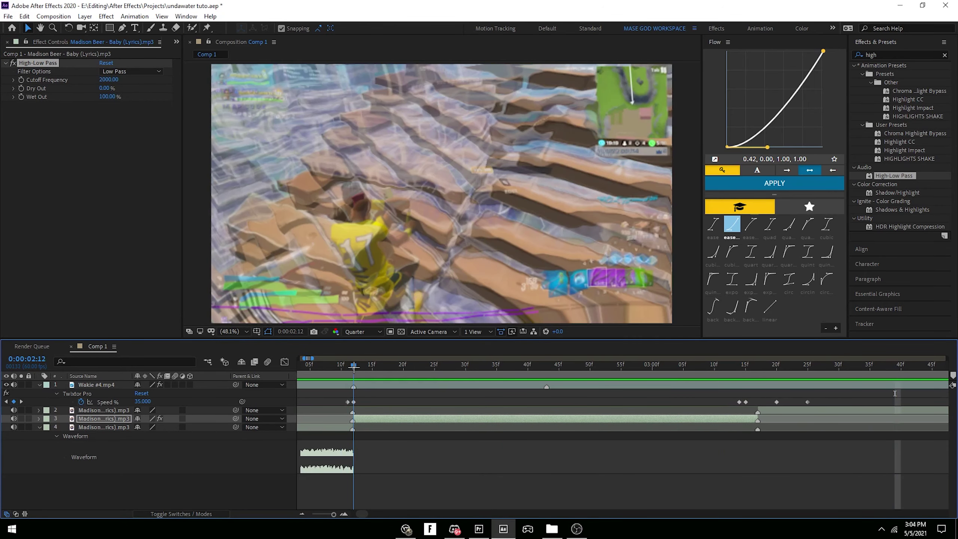
{"action": "left_click", "coordinate": [114, 81]}
{"action": "type", "text": "20000"}
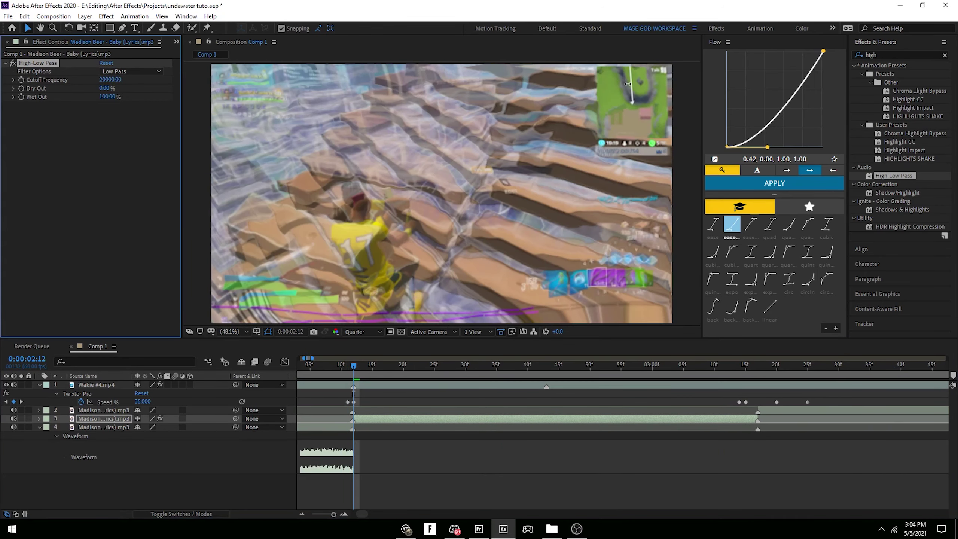
{"action": "key", "text": "Return"}
{"action": "key", "text": "space"}
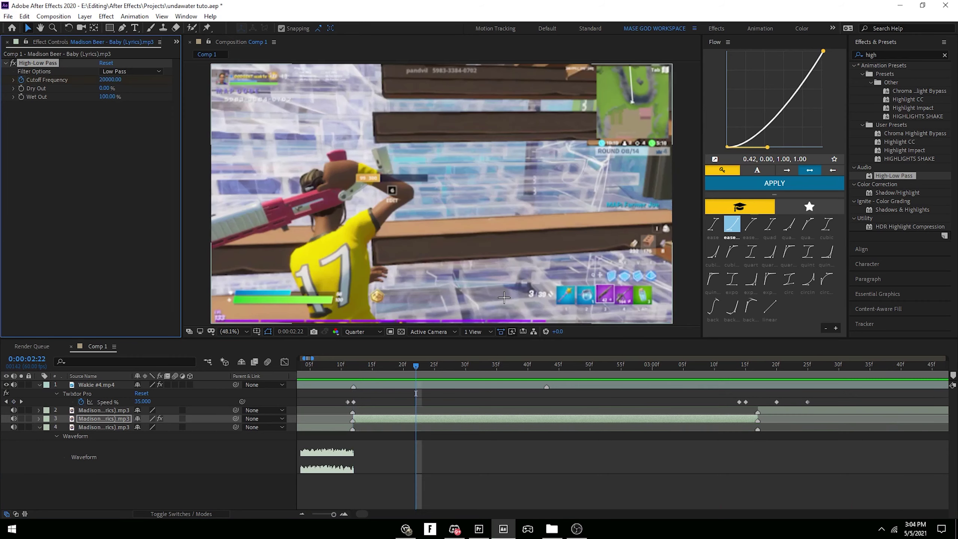
{"action": "left_click", "coordinate": [113, 80]}
{"action": "type", "text": "2"}
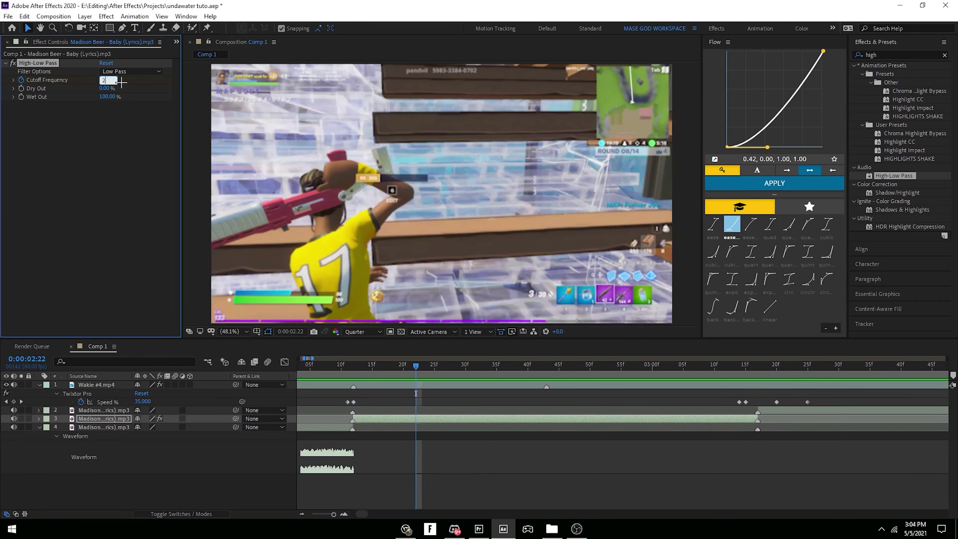
{"action": "left_click", "coordinate": [139, 83]}
- Preview the composition from 0:00:02:04 to hear the keyframed cutoff on the middle music layer
{"action": "left_click", "coordinate": [304, 365]}
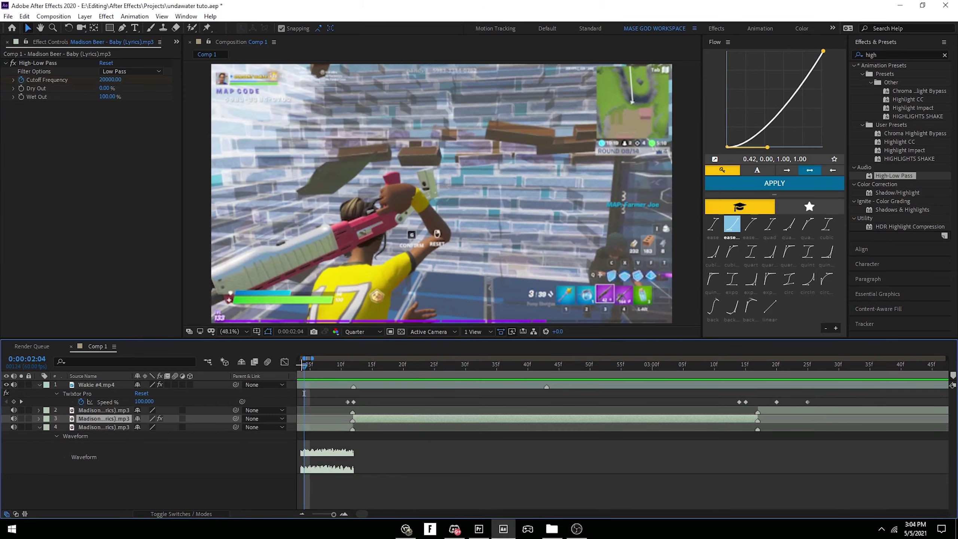
{"action": "key", "text": "space"}
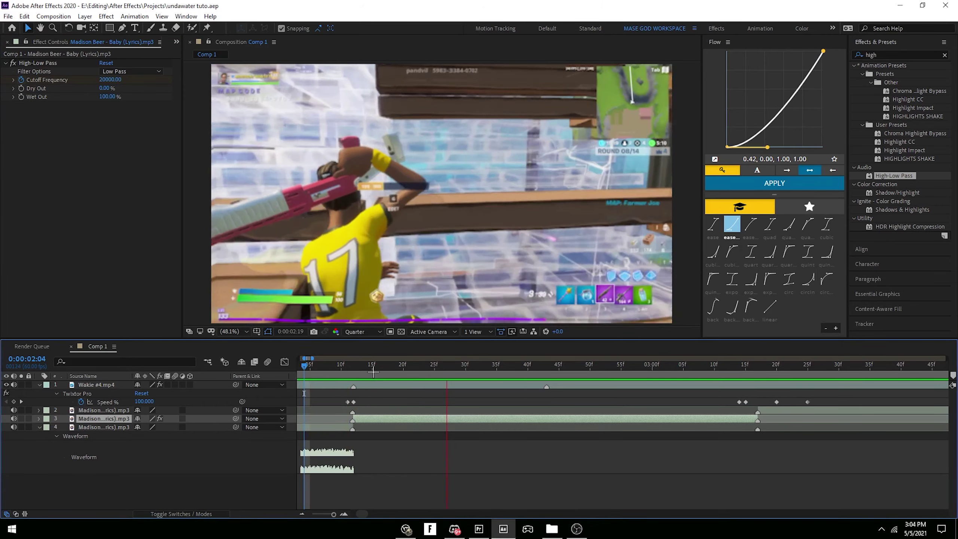
{"action": "key", "text": "space"}
{"action": "left_click", "coordinate": [433, 365]}
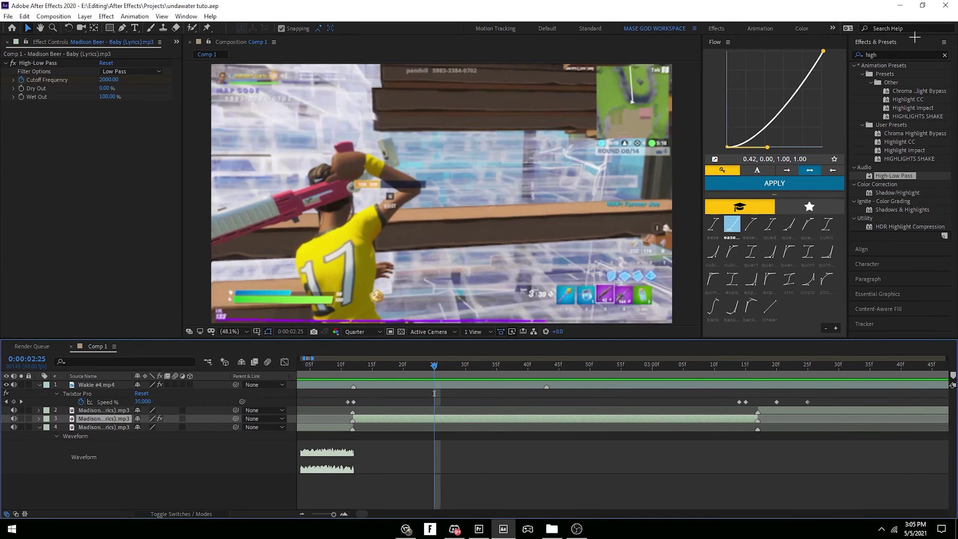
- Find the Reverb audio effect and apply it to the middle music layer
{"action": "left_click", "coordinate": [896, 51]}
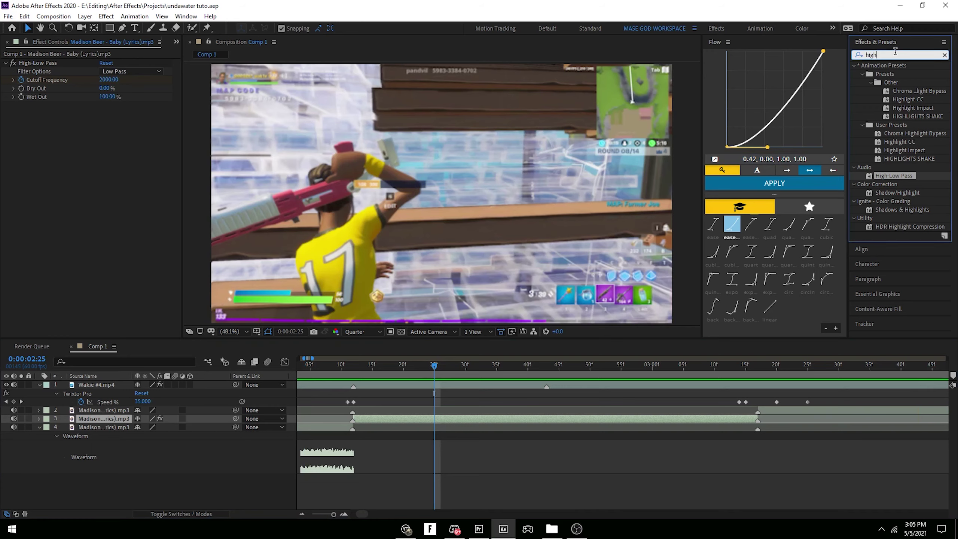
{"action": "double_click", "coordinate": [871, 55]}
{"action": "type", "text": "r"}
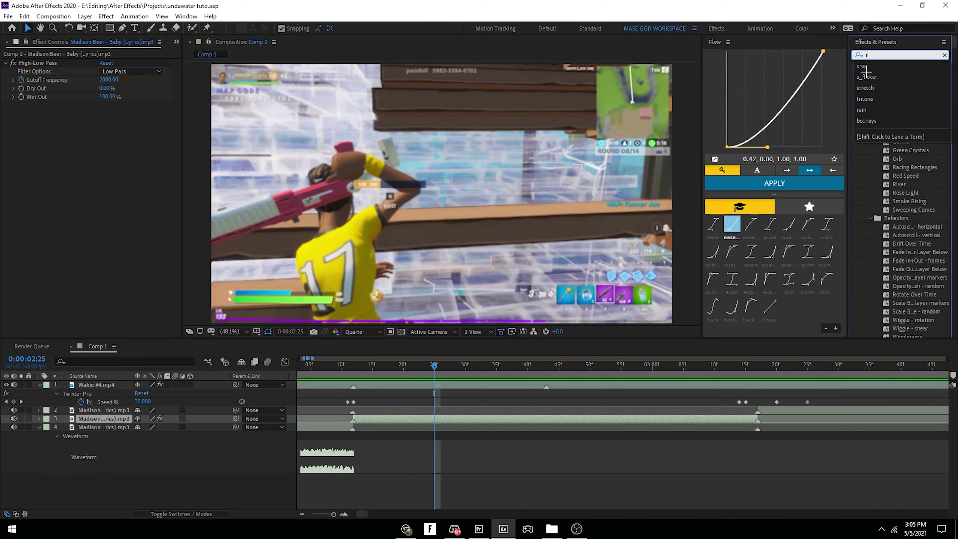
{"action": "type", "text": "ever"}
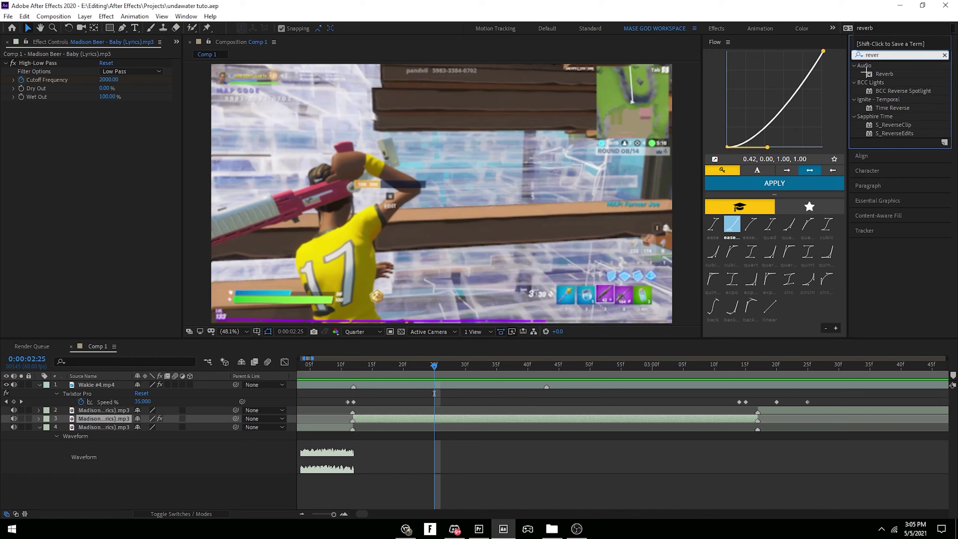
{"action": "left_click_drag", "start_coordinate": [881, 75], "coordinate": [464, 423]}
- Remove the High-Low Pass effect from the middle music layer and set the Reverb's Decay to 92 %
{"action": "left_click", "coordinate": [38, 62]}
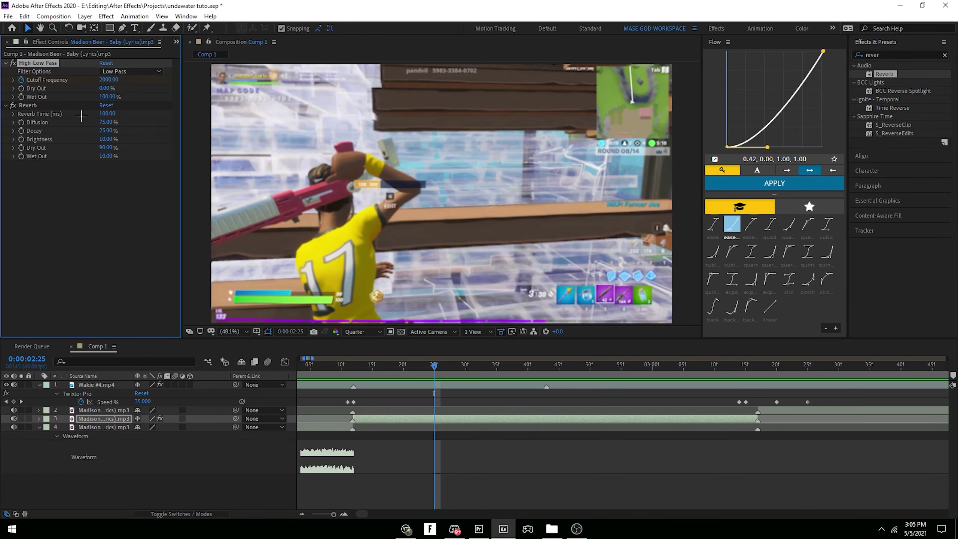
{"action": "key", "text": "Delete"}
{"action": "left_click_drag", "start_coordinate": [107, 89], "coordinate": [135, 84]}
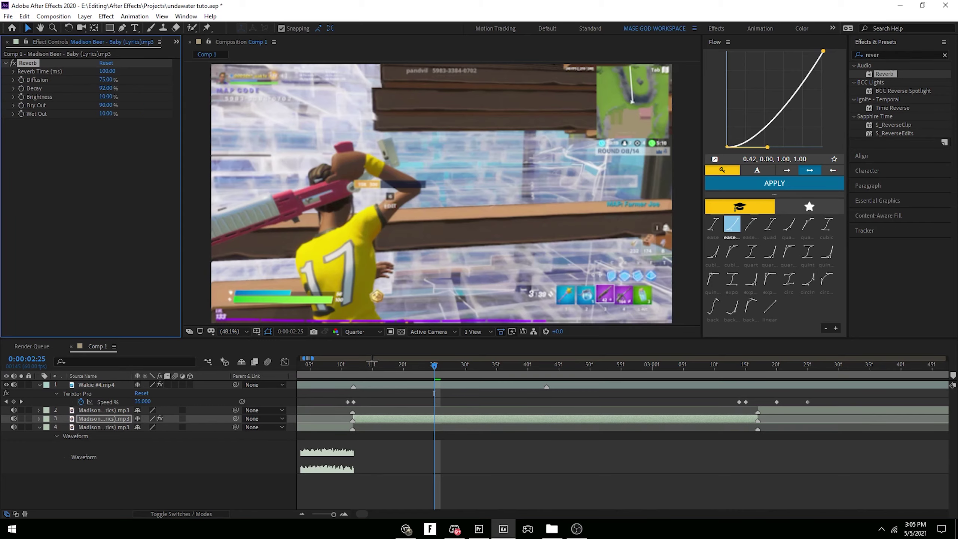
{"action": "left_click_drag", "start_coordinate": [372, 362], "coordinate": [353, 367]}
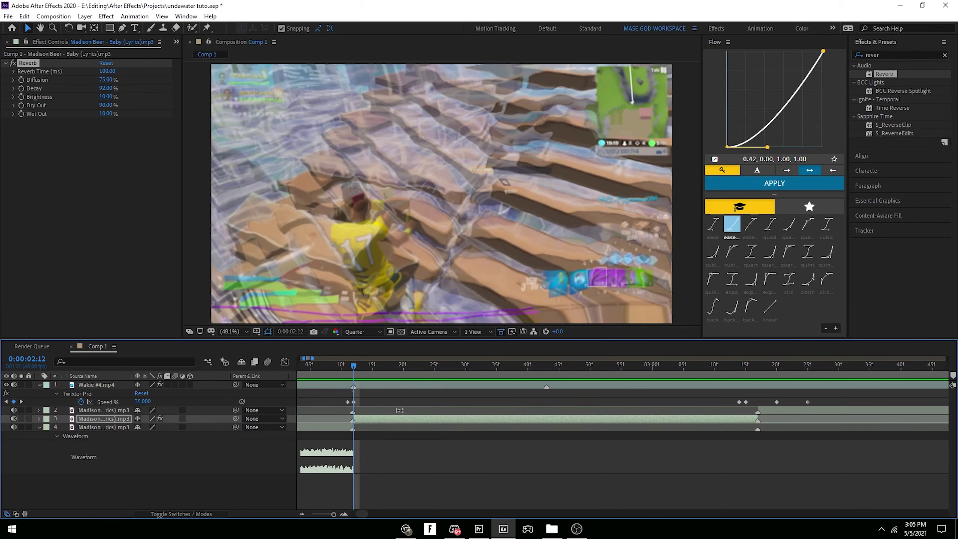
- Preview the composition from about 0:00:02:10 to hear the middle music layer's Reverb, with its Decay set back to 25 %
{"action": "key", "text": "space"}
{"action": "left_click", "coordinate": [341, 366]}
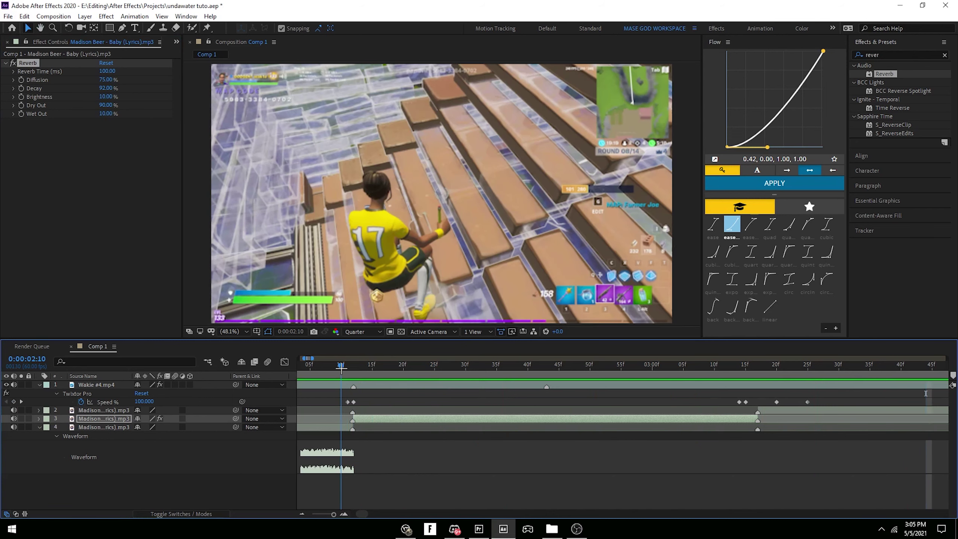
{"action": "key", "text": "space"}
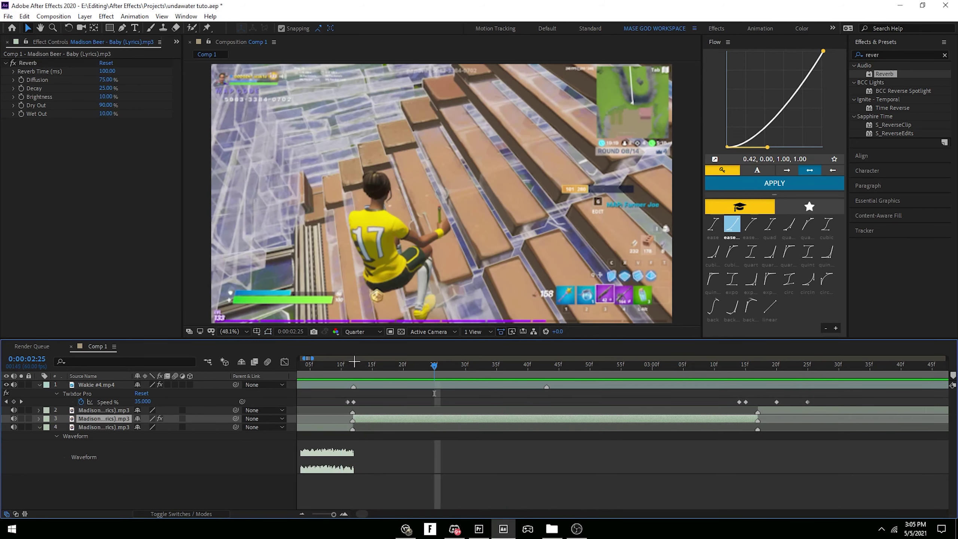
{"action": "key", "text": "space"}
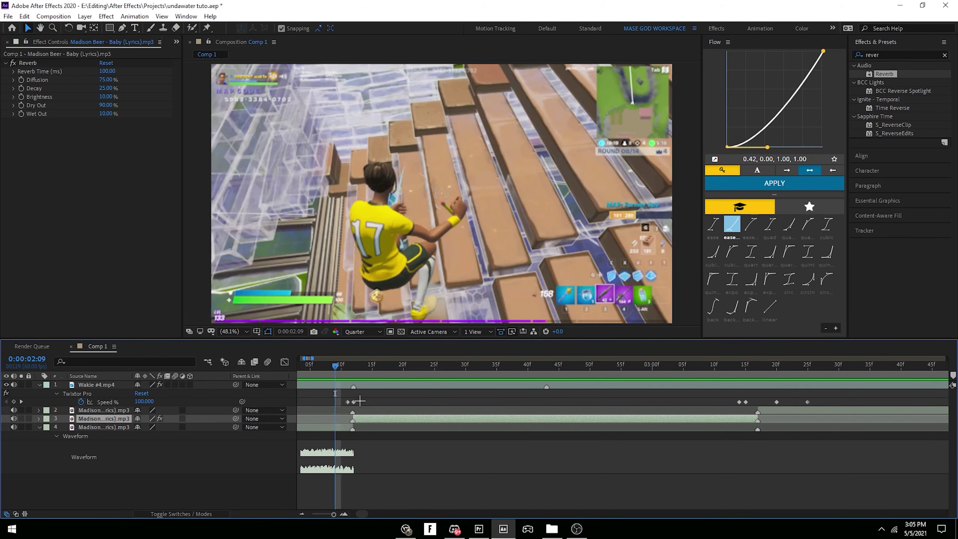
{"action": "key", "text": "space"}
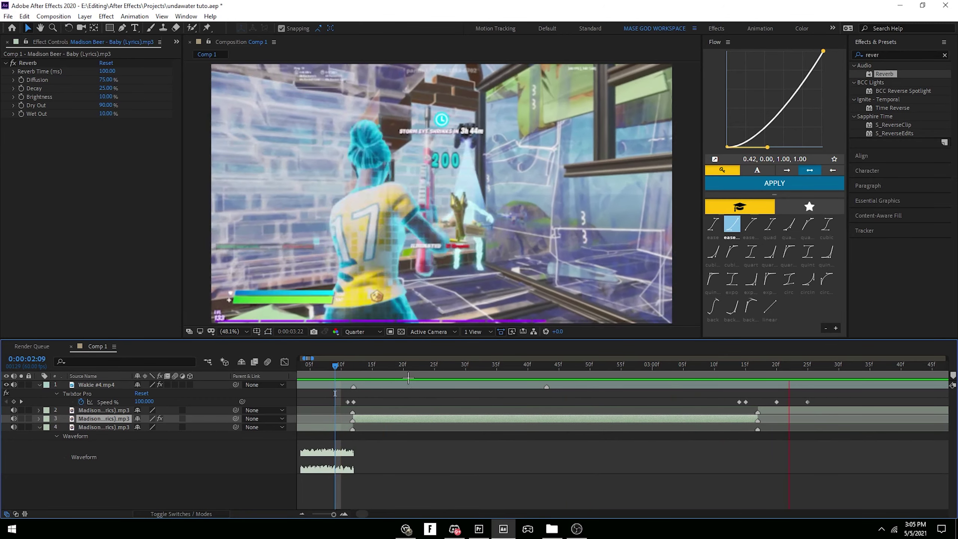
- Set the Reverb's Diffusion to 100 % and Decay to 50 %, and preview the composition from 0:00:02:09
{"action": "left_click", "coordinate": [435, 365]}
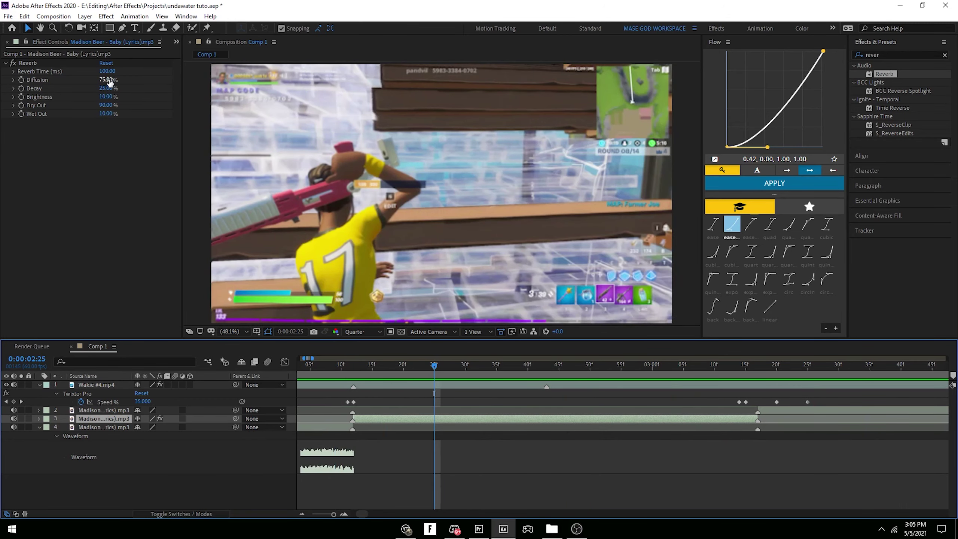
{"action": "left_click_drag", "start_coordinate": [109, 80], "coordinate": [116, 80]}
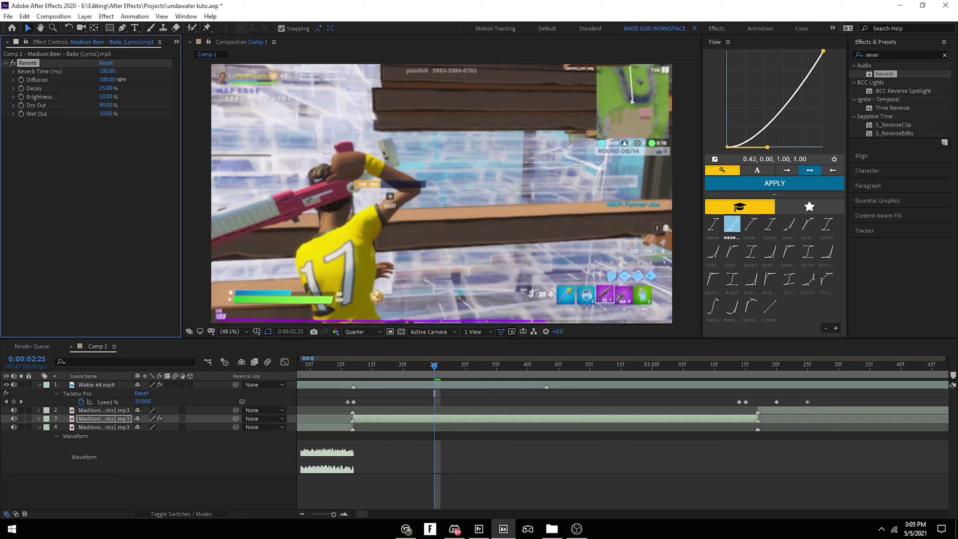
{"action": "left_click", "coordinate": [106, 88]}
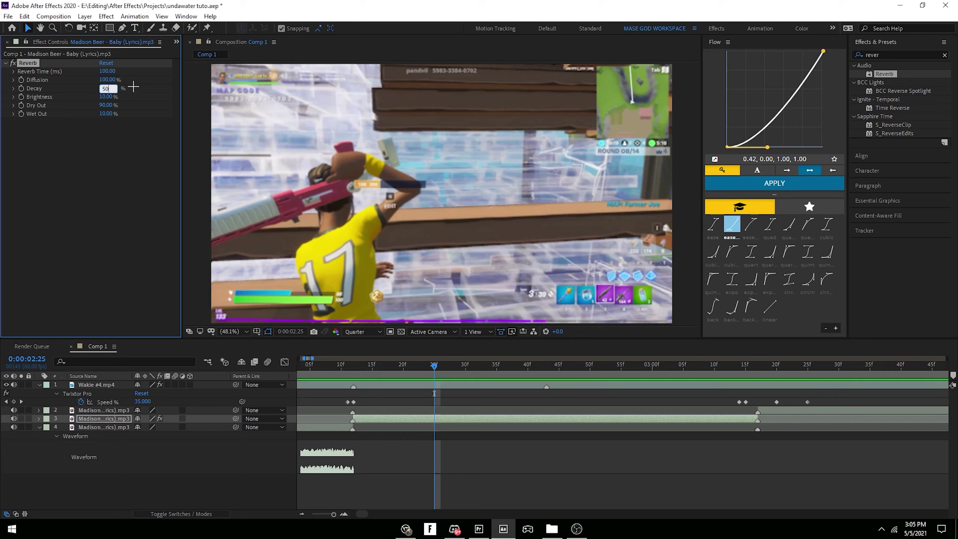
{"action": "key", "text": "Return"}
{"action": "left_click", "coordinate": [335, 365]}
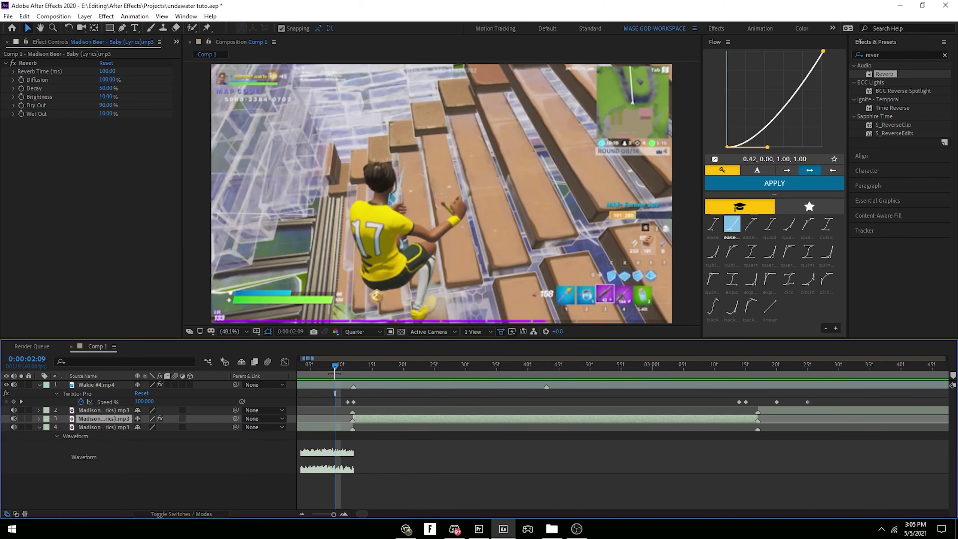
{"action": "key", "text": "space"}
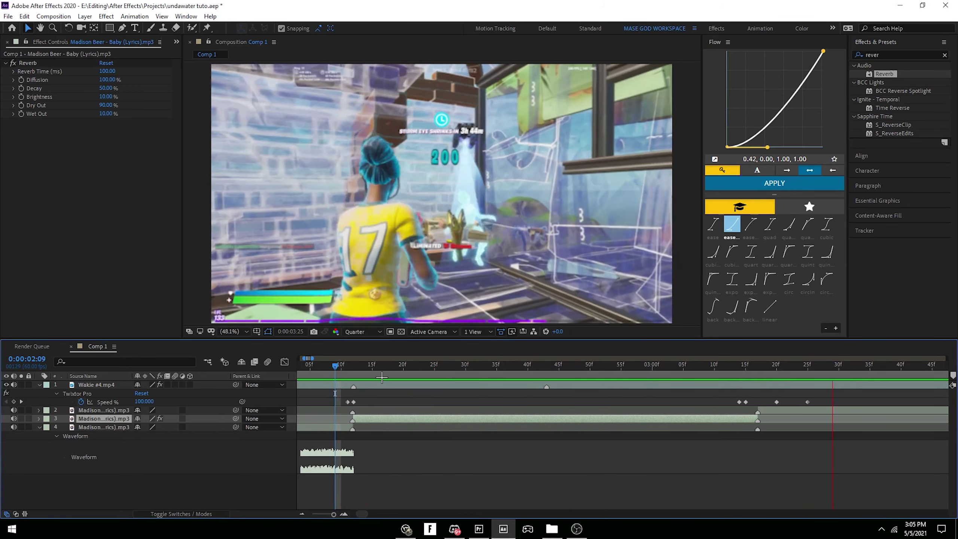
- Set the Reverb's Decay to 70 % on the middle music layer and save the project
{"action": "left_click_drag", "start_coordinate": [108, 88], "coordinate": [114, 86]}
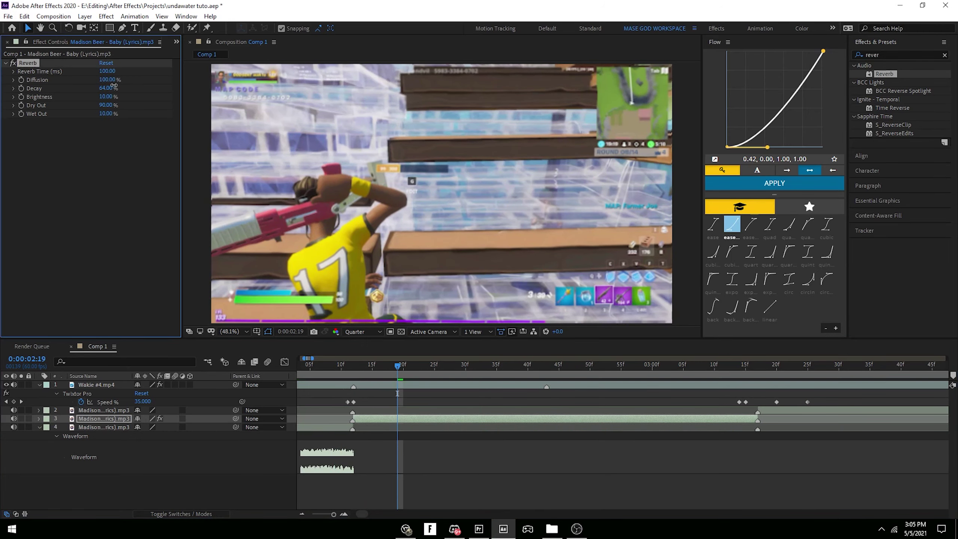
{"action": "left_click", "coordinate": [465, 423]}
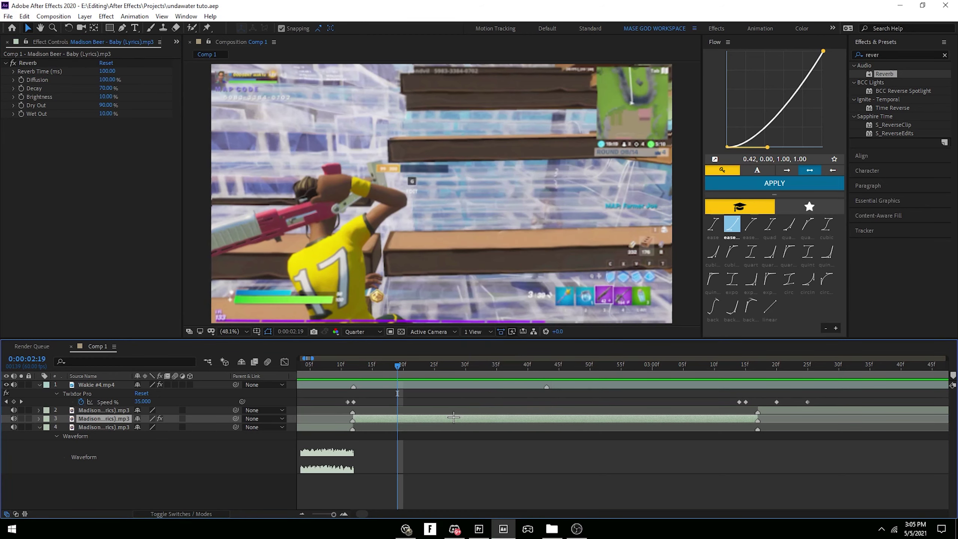
{"action": "left_click", "coordinate": [577, 529]}
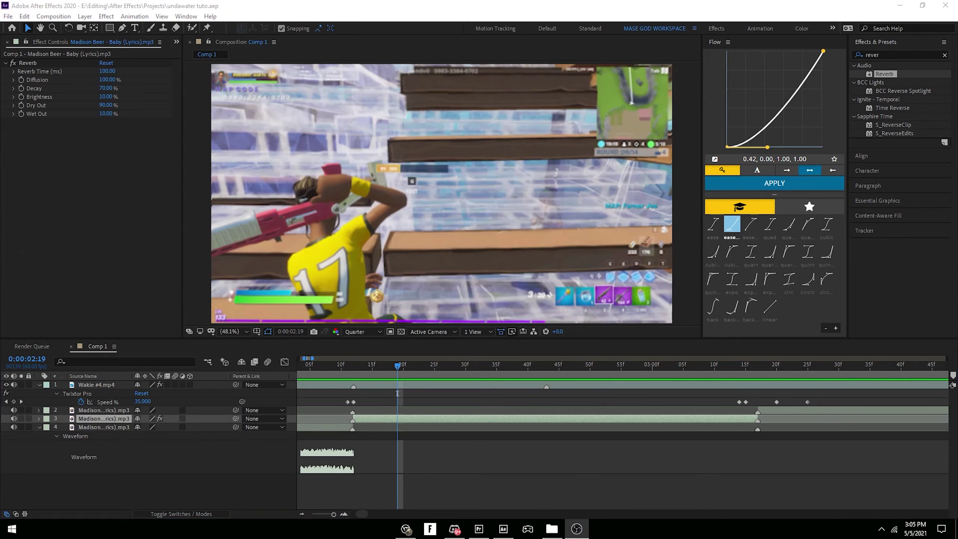